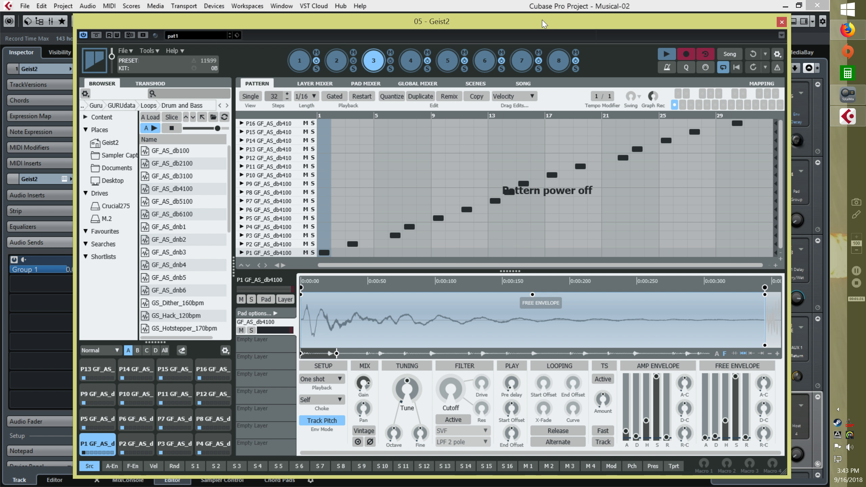
{"action": "left_click_drag", "start_coordinate": [542, 20], "coordinate": [549, 20]}
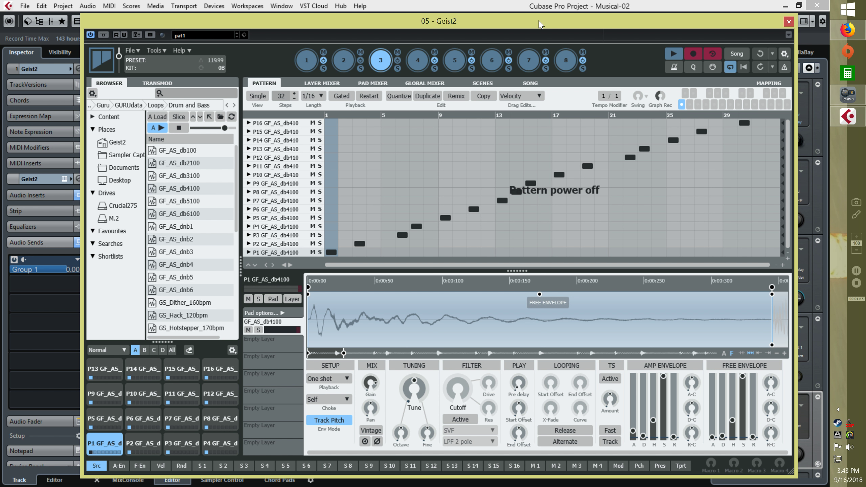
{"action": "left_click_drag", "start_coordinate": [539, 26], "coordinate": [540, 34]}
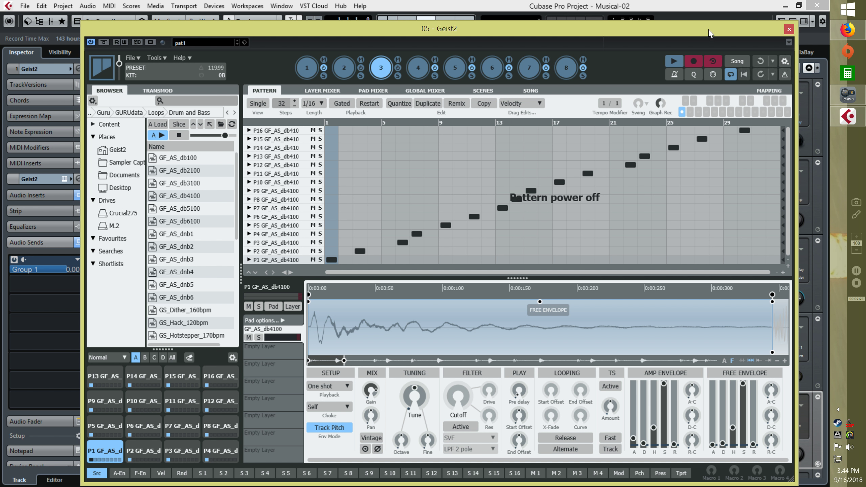
{"action": "left_click", "coordinate": [785, 63]}
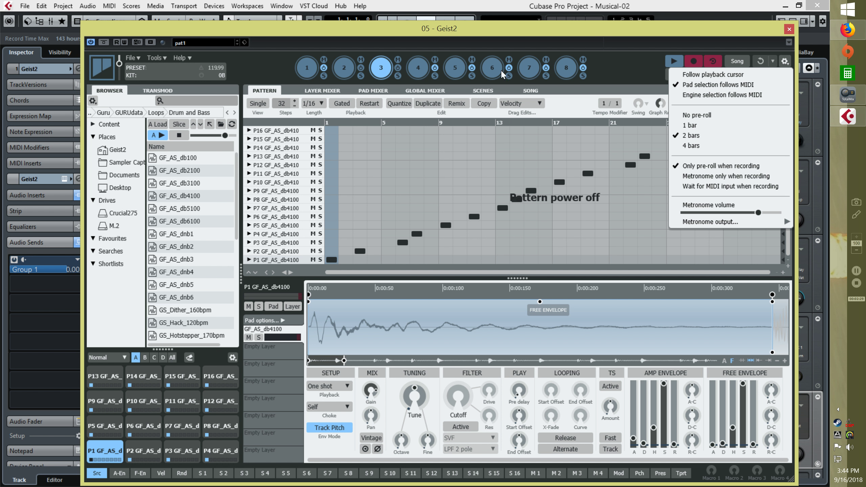
{"action": "left_click", "coordinate": [308, 68]}
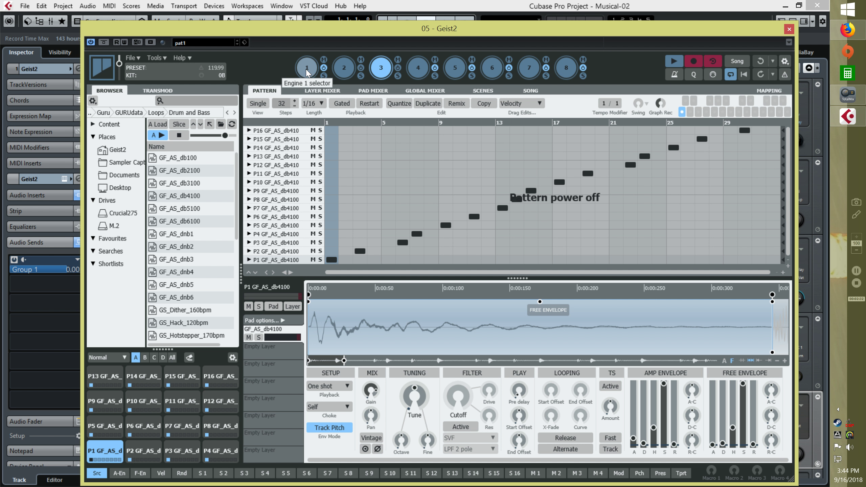
Step: Reset all engines to clear every pad and pattern
{"action": "right_click", "coordinate": [306, 69]}
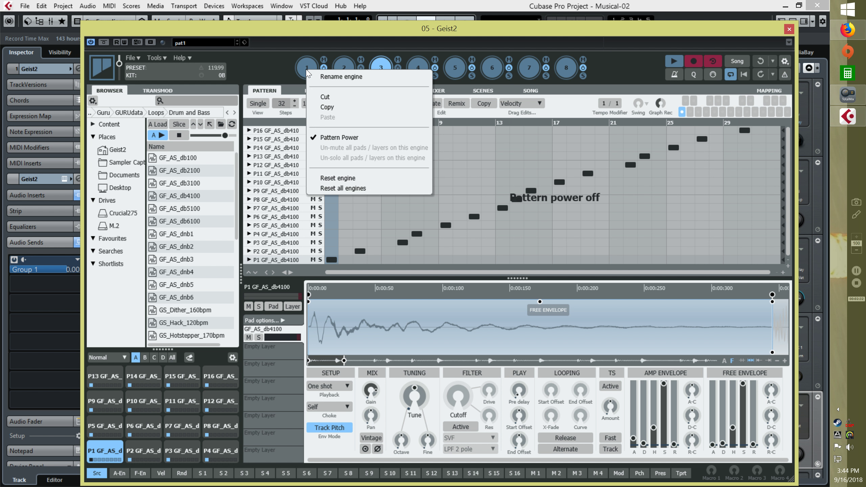
{"action": "left_click", "coordinate": [355, 189]}
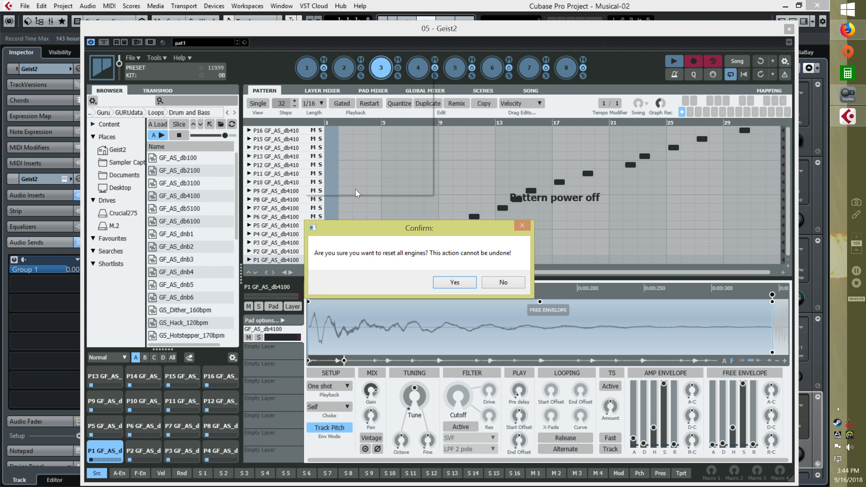
{"action": "left_click", "coordinate": [459, 283]}
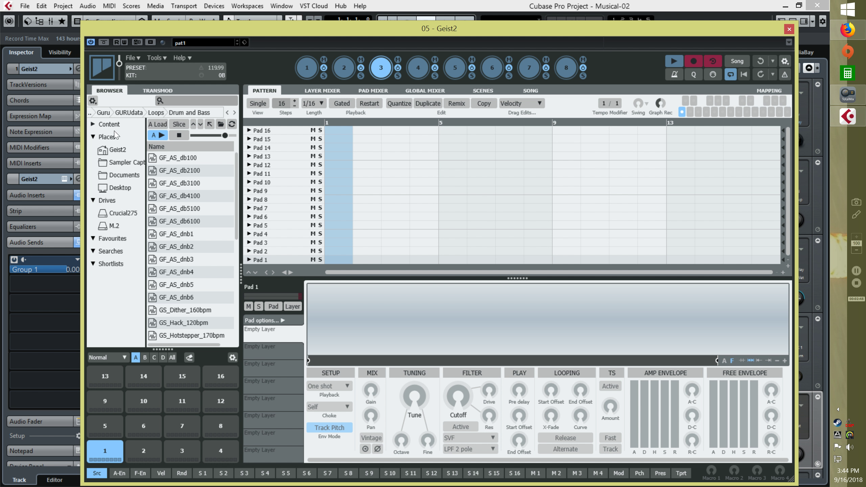
Step: Browse to the Cologne loops folder and load WZ_CC_Cologne_04 onto pad 1 of engine 3
{"action": "left_click", "coordinate": [210, 125]}
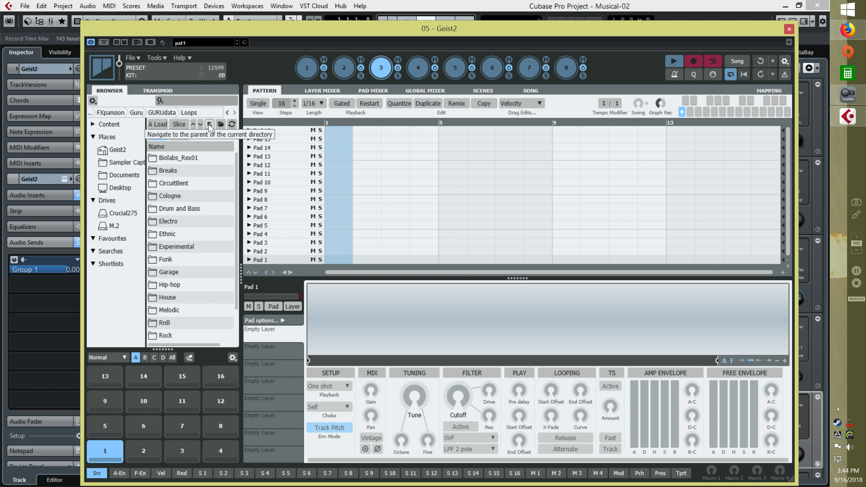
{"action": "double_click", "coordinate": [178, 196]}
{"action": "left_click", "coordinate": [178, 195]}
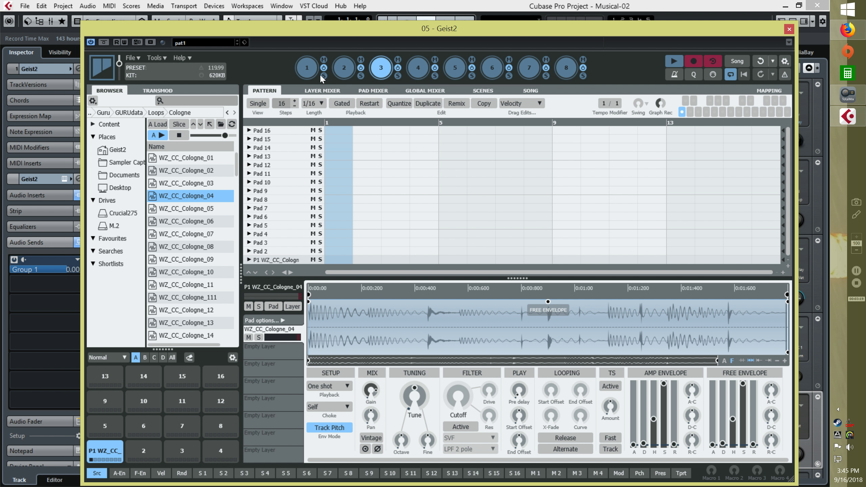
Step: Switch to engine 1 and preview the Cologne loops from WZ_CC_Cologne_03 onward
{"action": "left_click", "coordinate": [310, 70]}
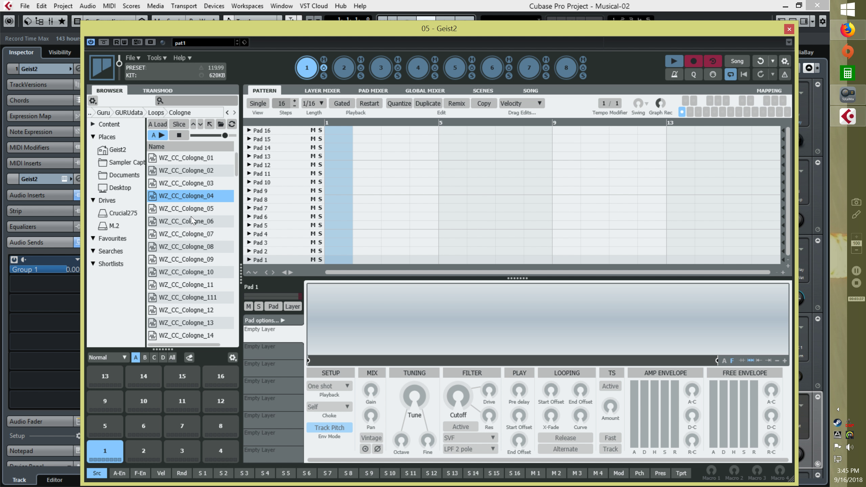
{"action": "left_click", "coordinate": [199, 184]}
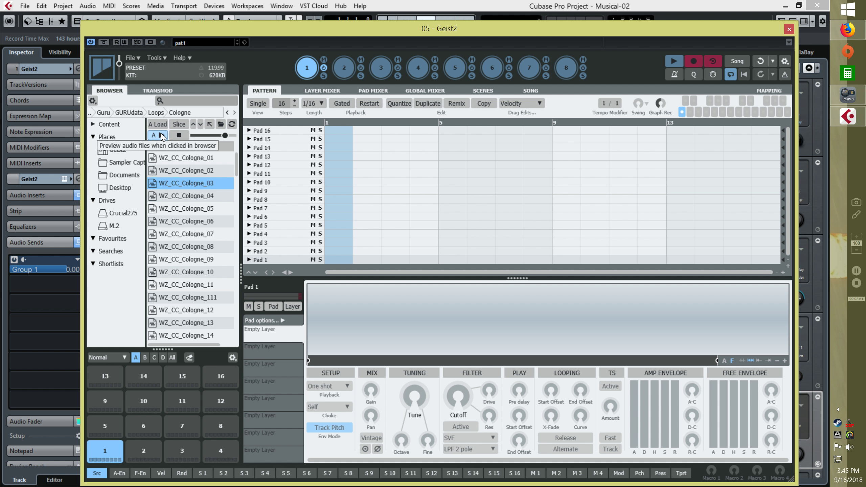
{"action": "key", "text": "Down"}
{"action": "key", "text": "Down"}
{"action": "key", "text": "Down"}
{"action": "key", "text": "Down"}
{"action": "key", "text": "Down"}
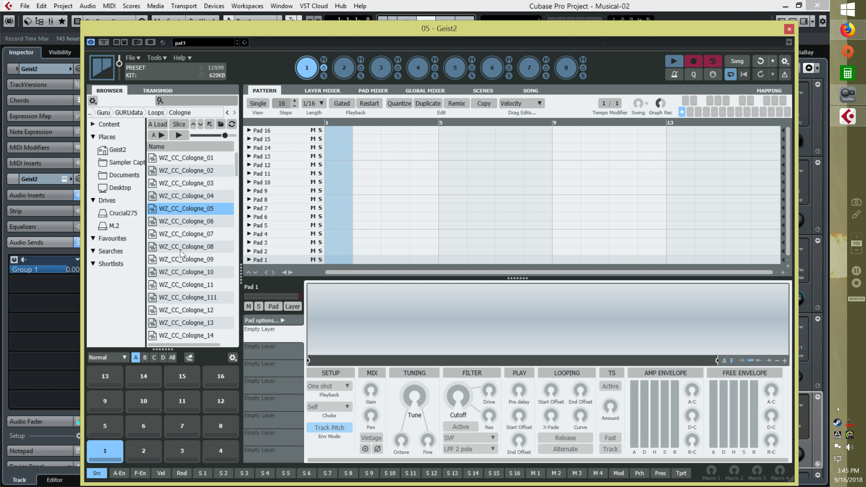
Step: Preview a selection of Cologne loops, including WZ_CC_Cologne_01, 04, 09, 111, 11 and 19
{"action": "left_click", "coordinate": [176, 159]}
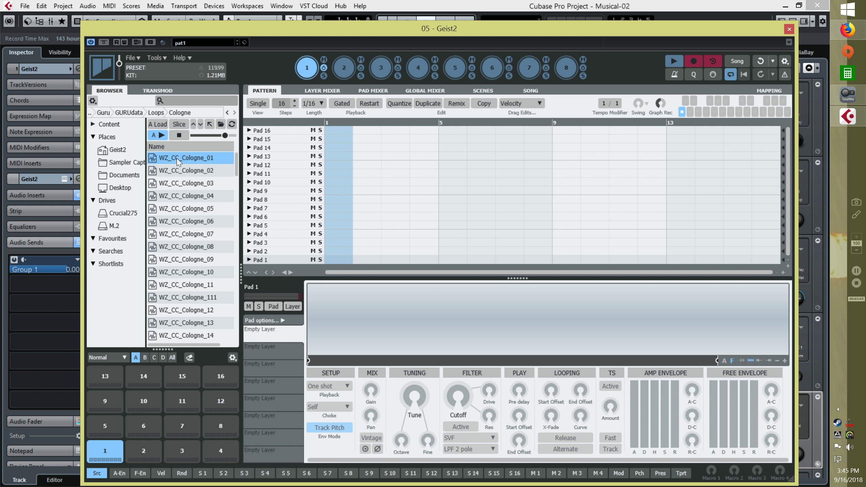
{"action": "left_click", "coordinate": [179, 196]}
{"action": "left_click", "coordinate": [181, 260]}
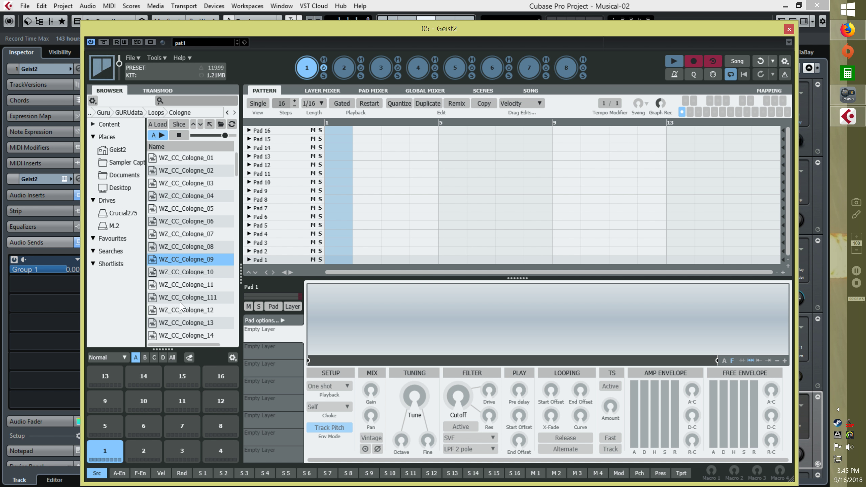
{"action": "left_click", "coordinate": [181, 303]}
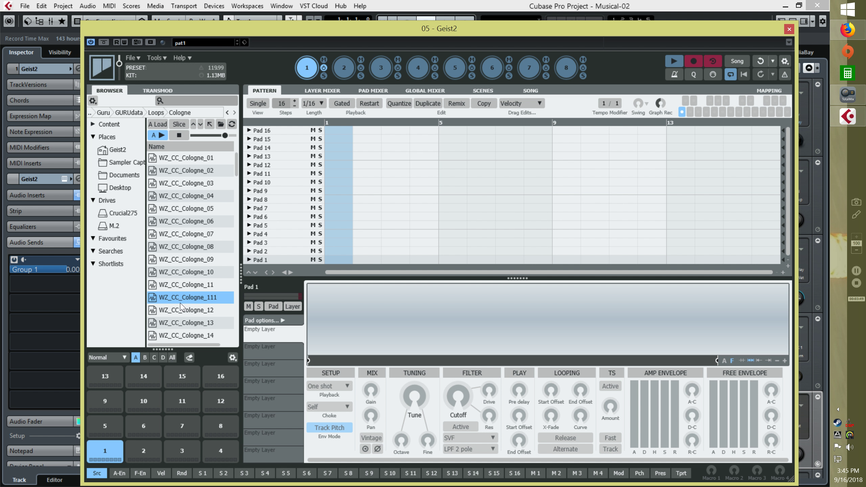
{"action": "left_click", "coordinate": [193, 286]}
{"action": "scroll", "coordinate": [194, 276], "scroll_direction": "down", "scroll_amount": 3}
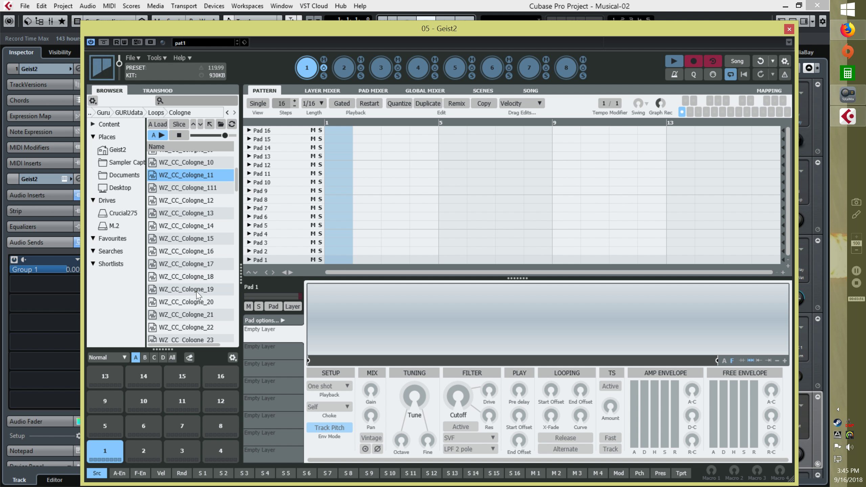
{"action": "left_click", "coordinate": [199, 294]}
Step: Preview the Cologne loops one after another from WZ_CC_Cologne_01 to WZ_CC_Cologne_10
{"action": "scroll", "coordinate": [195, 228], "scroll_direction": "up", "scroll_amount": 3}
{"action": "left_click", "coordinate": [201, 160]}
{"action": "left_click", "coordinate": [199, 171]}
{"action": "left_click", "coordinate": [198, 184]}
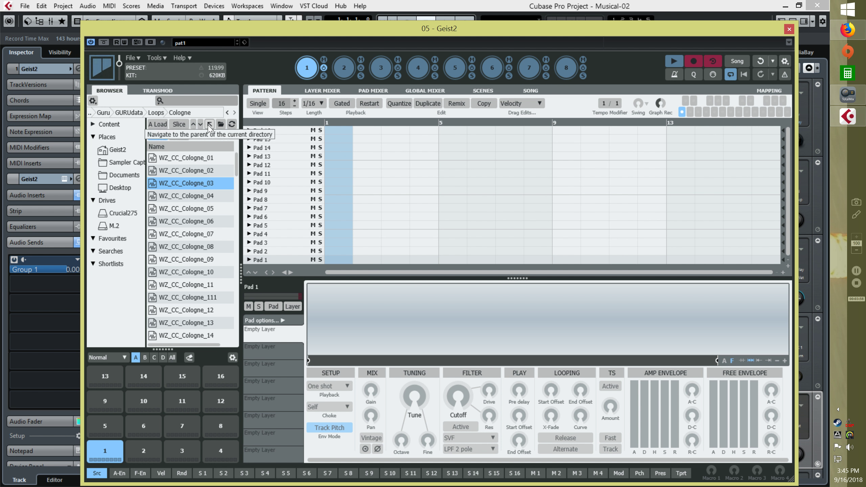
{"action": "left_click", "coordinate": [199, 196]}
{"action": "left_click", "coordinate": [197, 208]}
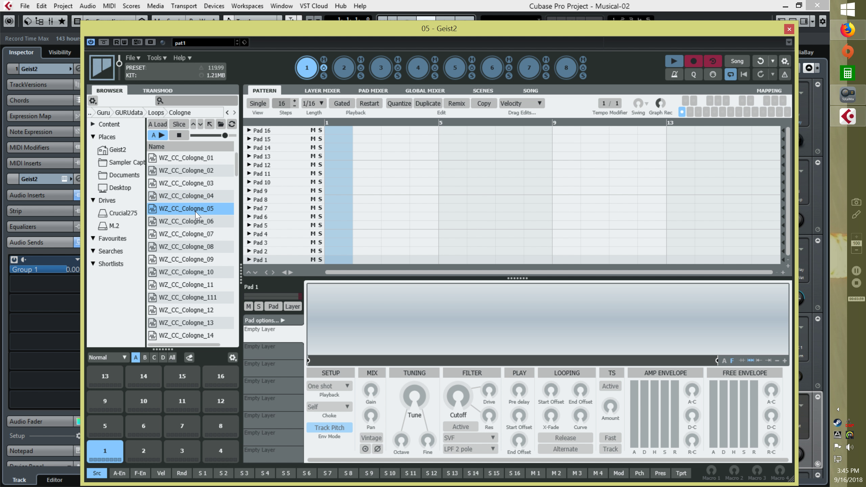
{"action": "left_click", "coordinate": [198, 221]}
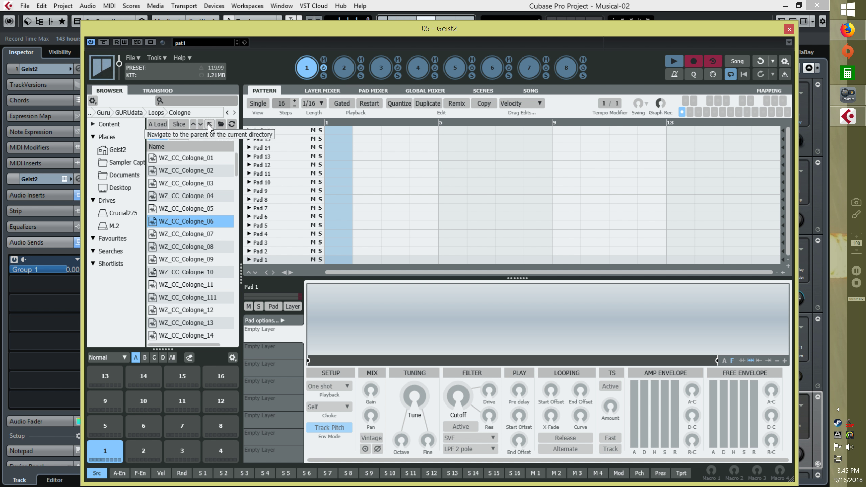
{"action": "left_click", "coordinate": [199, 234]}
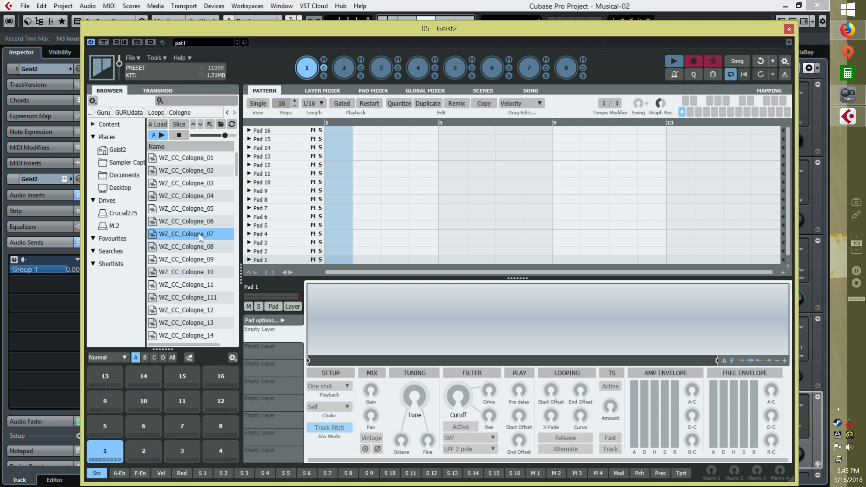
{"action": "left_click", "coordinate": [200, 247]}
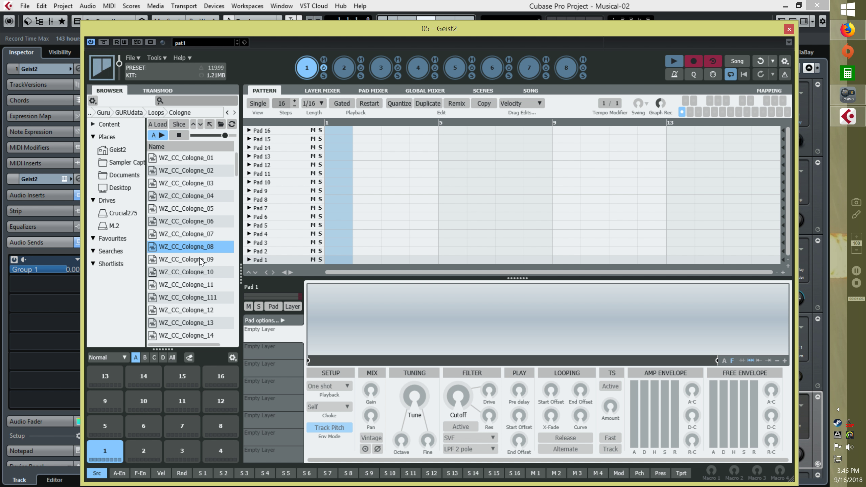
{"action": "left_click", "coordinate": [202, 260]}
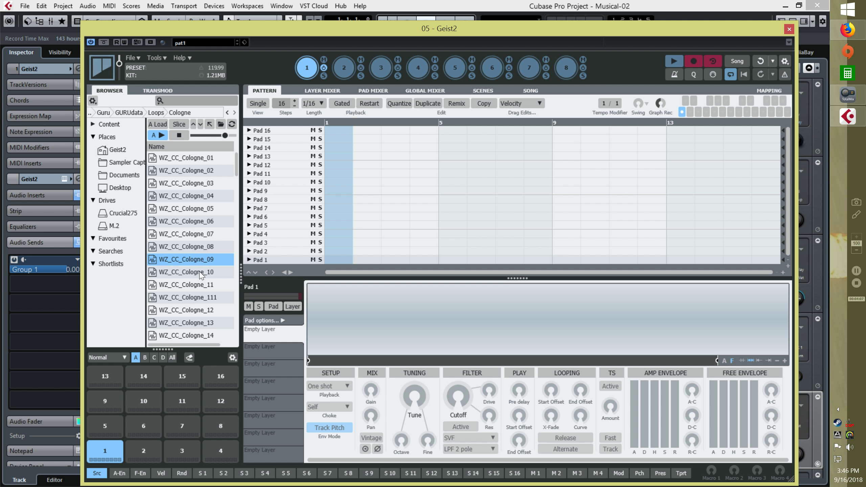
{"action": "left_click", "coordinate": [201, 275]}
Step: Browse to the Electro loops folder and preview GF_AS_electro1 115bpm and GF_AS_electro2 115bpm
{"action": "left_click", "coordinate": [210, 124]}
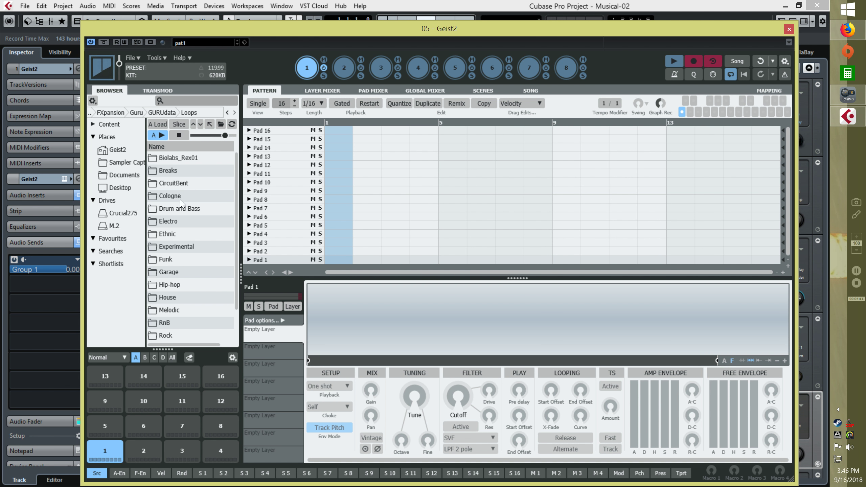
{"action": "double_click", "coordinate": [179, 224]}
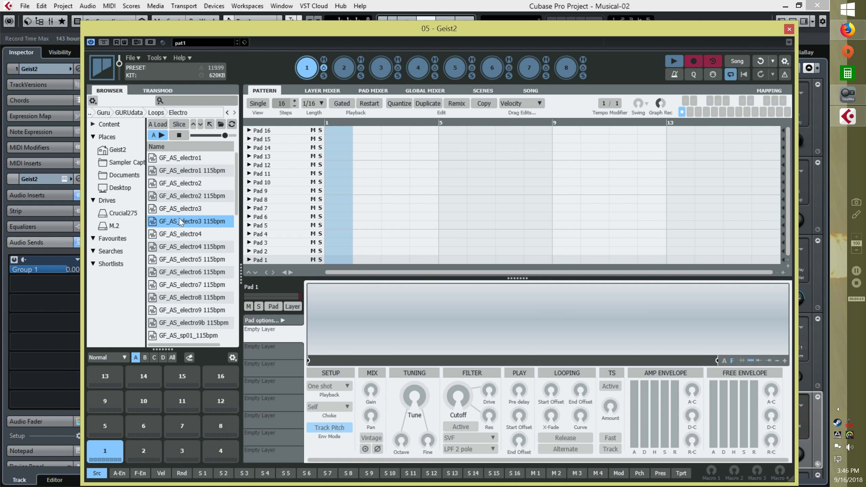
{"action": "left_click", "coordinate": [189, 170]}
{"action": "left_click", "coordinate": [193, 194]}
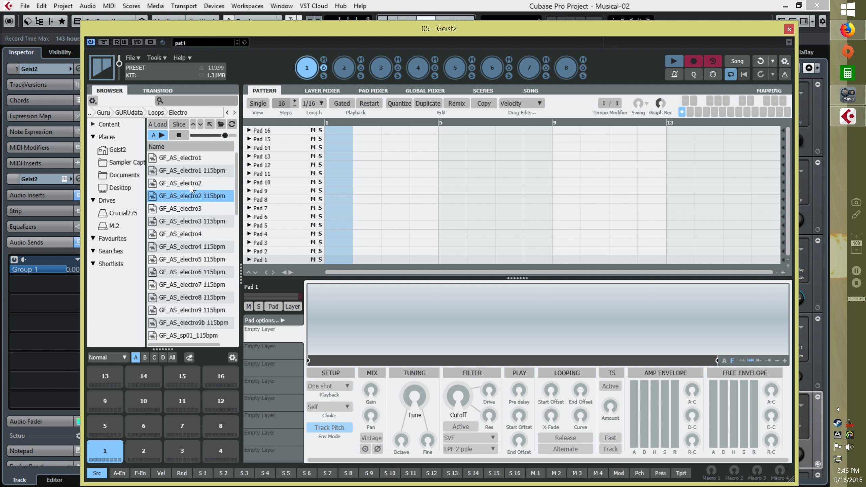
Step: Browse to the Ethnic loops folder and preview its first loops, including GS_Bland_Congas_125bpm and the GS_Asian_Themepark loop
{"action": "left_click", "coordinate": [210, 124]}
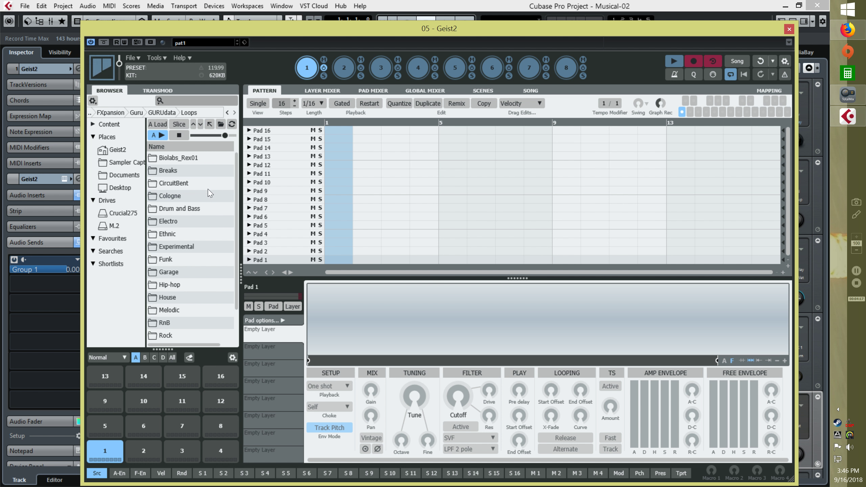
{"action": "double_click", "coordinate": [171, 233]}
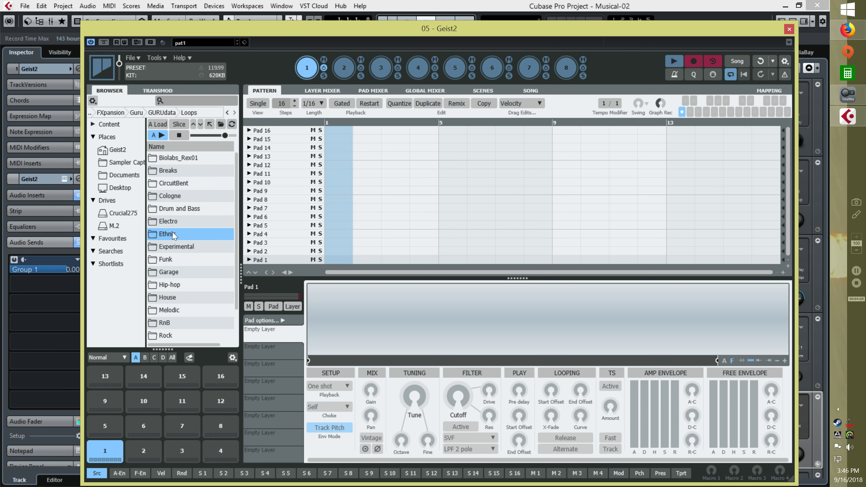
{"action": "left_click", "coordinate": [189, 196]}
{"action": "left_click", "coordinate": [192, 170]}
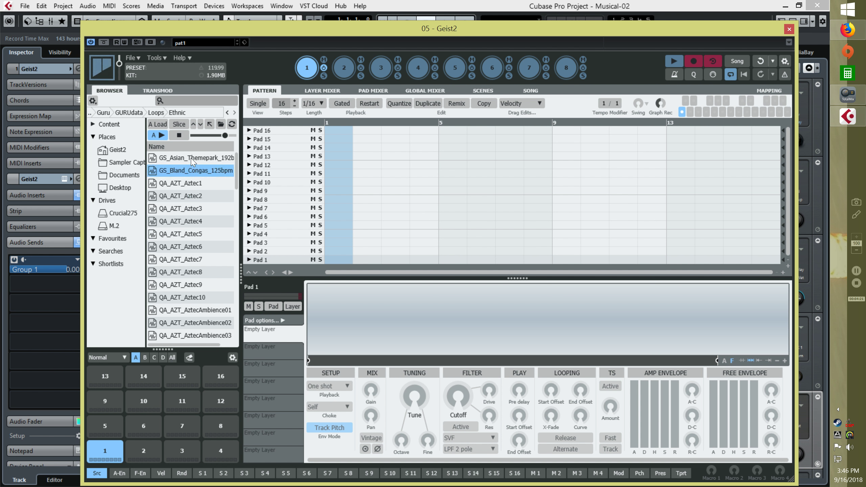
{"action": "left_click", "coordinate": [191, 157]}
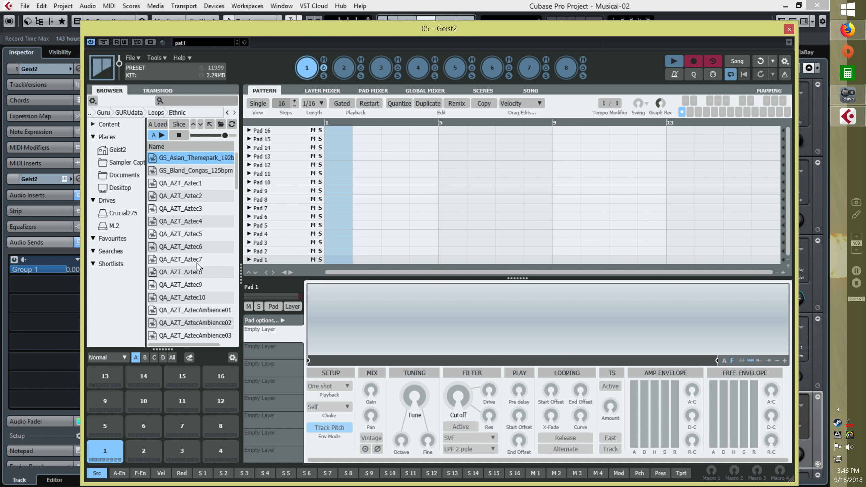
Step: Preview more Ethnic loops and load QA_MSC_Africa1mix onto pad 1 of engine 1
{"action": "left_click", "coordinate": [200, 312]}
{"action": "scroll", "coordinate": [199, 302], "scroll_direction": "down", "scroll_amount": 2}
{"action": "left_click", "coordinate": [200, 299]}
{"action": "left_click", "coordinate": [199, 312]}
{"action": "left_click", "coordinate": [196, 324]}
{"action": "scroll", "coordinate": [196, 325], "scroll_direction": "down", "scroll_amount": 4}
{"action": "left_click", "coordinate": [195, 239]}
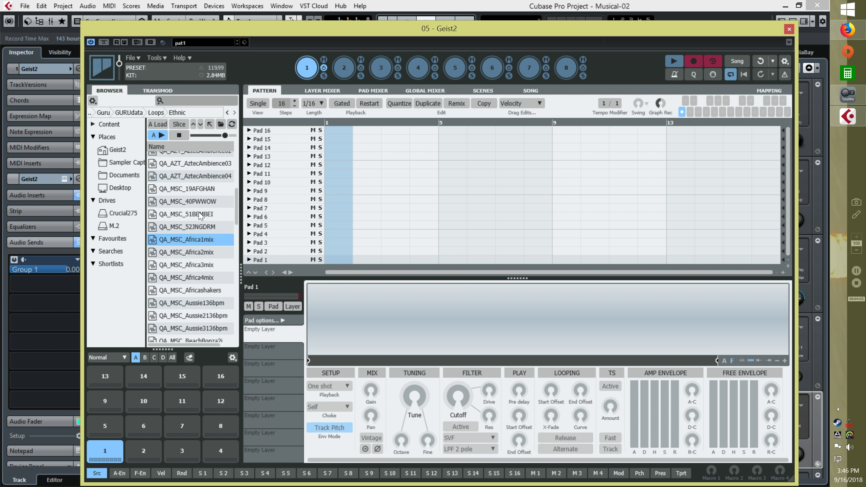
{"action": "double_click", "coordinate": [198, 239]}
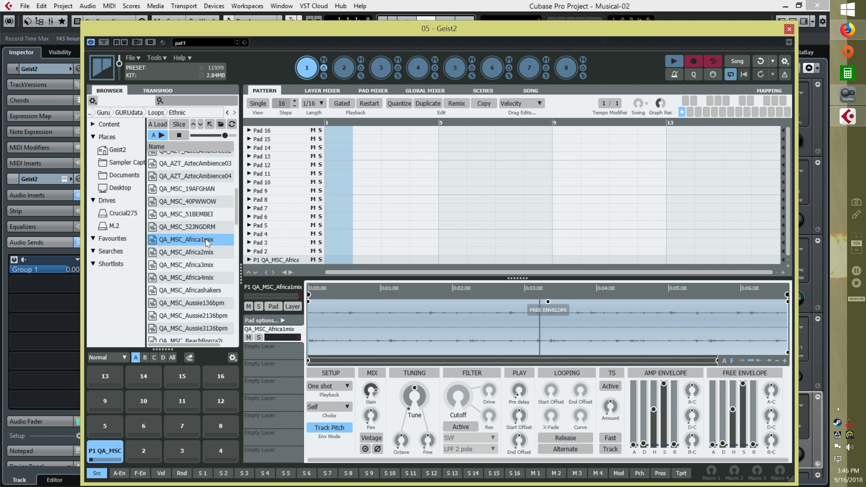
Step: Slice QA_MSC_Africa1mix by transients, extracting both audio and pattern data to engine 1, and accept the slicing
{"action": "left_click", "coordinate": [178, 124]}
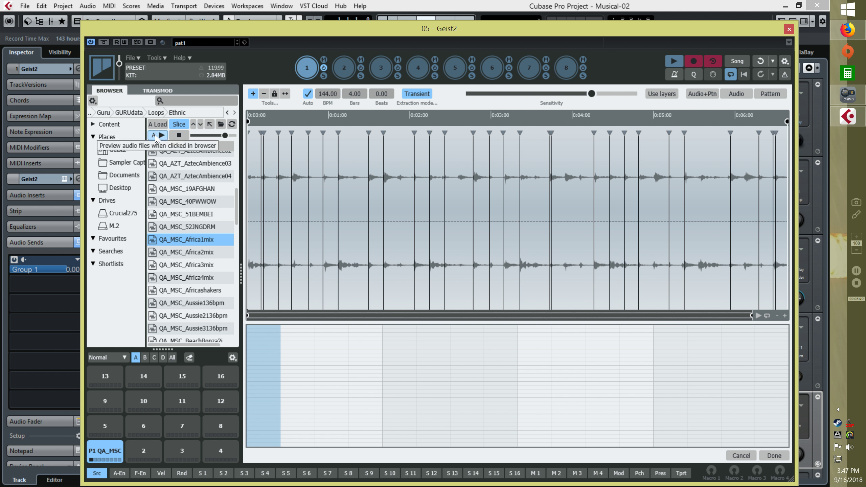
{"action": "left_click", "coordinate": [156, 136]}
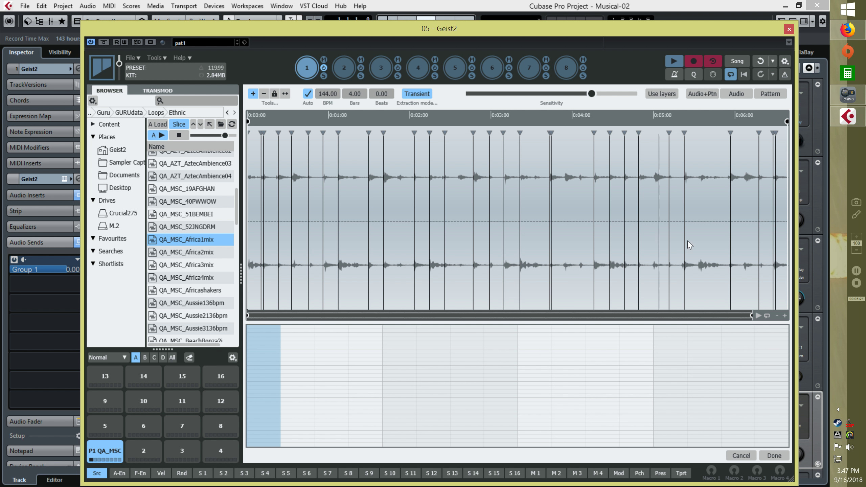
{"action": "left_click", "coordinate": [704, 96]}
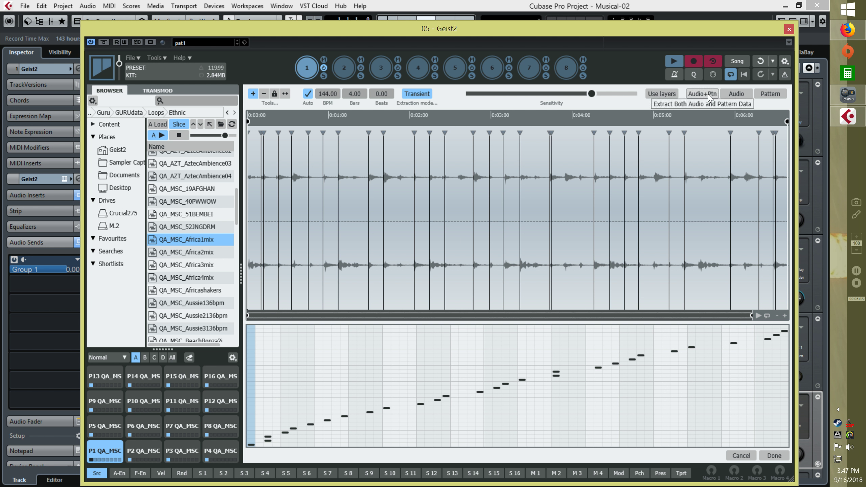
{"action": "left_click", "coordinate": [775, 455]}
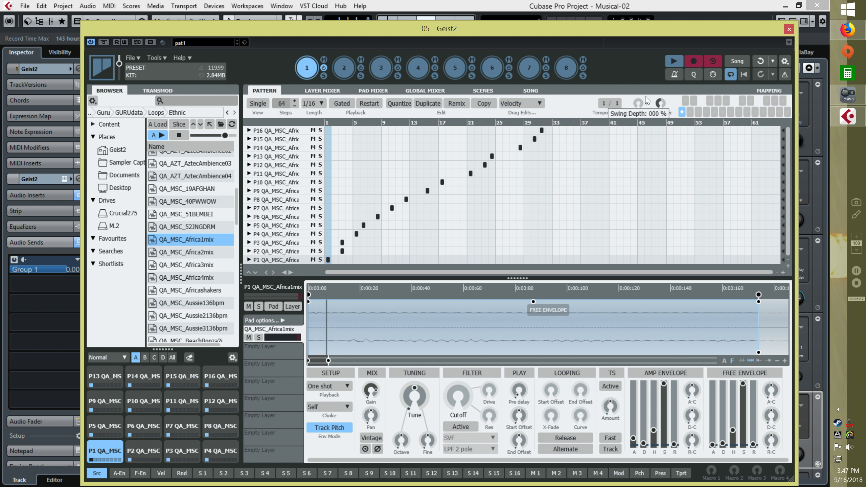
Step: Start playback of the sliced pattern and reduce its number of steps to 32
{"action": "left_click", "coordinate": [674, 64]}
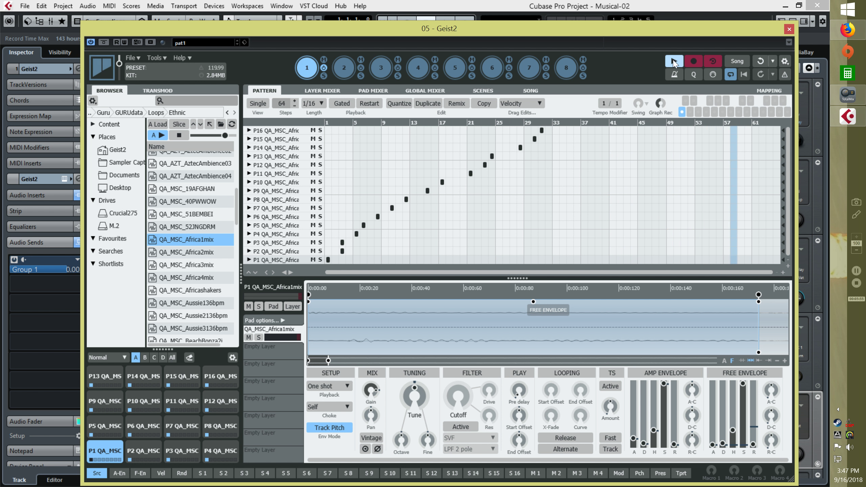
{"action": "left_click", "coordinate": [294, 107]}
{"action": "left_click", "coordinate": [294, 107]}
{"action": "left_click", "coordinate": [295, 107]}
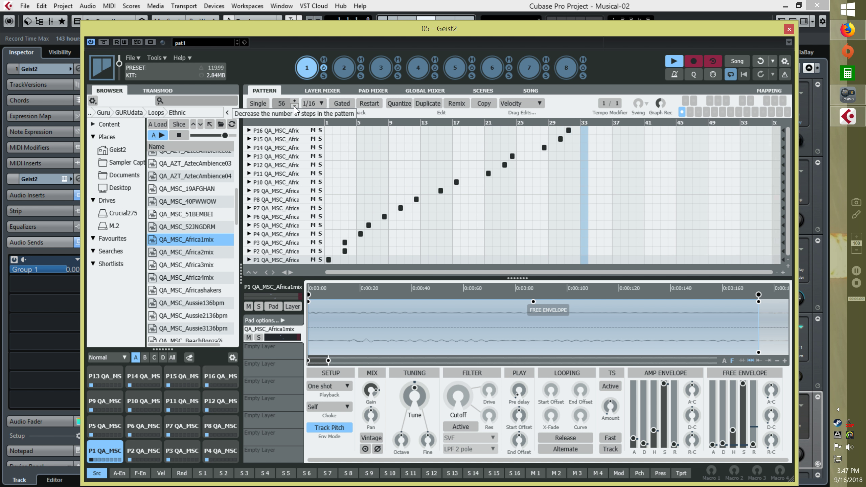
{"action": "left_click", "coordinate": [295, 107]}
{"action": "left_click", "coordinate": [295, 107]}
{"action": "left_click", "coordinate": [294, 107]}
{"action": "left_click", "coordinate": [295, 108]}
{"action": "left_click", "coordinate": [295, 107]}
{"action": "left_click", "coordinate": [295, 107]}
{"action": "left_click", "coordinate": [295, 107]}
{"action": "left_click", "coordinate": [294, 107]}
{"action": "left_click", "coordinate": [295, 107]}
{"action": "left_click", "coordinate": [295, 107]}
{"action": "left_click", "coordinate": [295, 108]}
{"action": "left_click", "coordinate": [295, 107]}
{"action": "left_click", "coordinate": [295, 108]}
{"action": "left_click", "coordinate": [294, 107]}
{"action": "left_click", "coordinate": [295, 107]}
{"action": "left_click", "coordinate": [294, 107]}
{"action": "left_click", "coordinate": [294, 107]}
{"action": "left_click", "coordinate": [295, 107]}
{"action": "left_click", "coordinate": [294, 108]}
{"action": "left_click", "coordinate": [295, 108]}
{"action": "left_click", "coordinate": [295, 107]}
{"action": "left_click", "coordinate": [294, 107]}
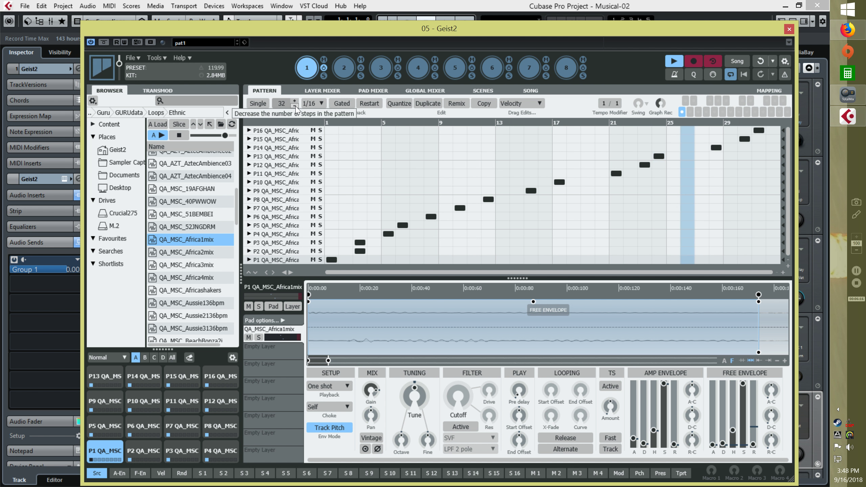
Step: Try pattern step lengths of 1/4, 1/16T and 1/32T during playback and return the length to 1/16
{"action": "left_click", "coordinate": [322, 106]}
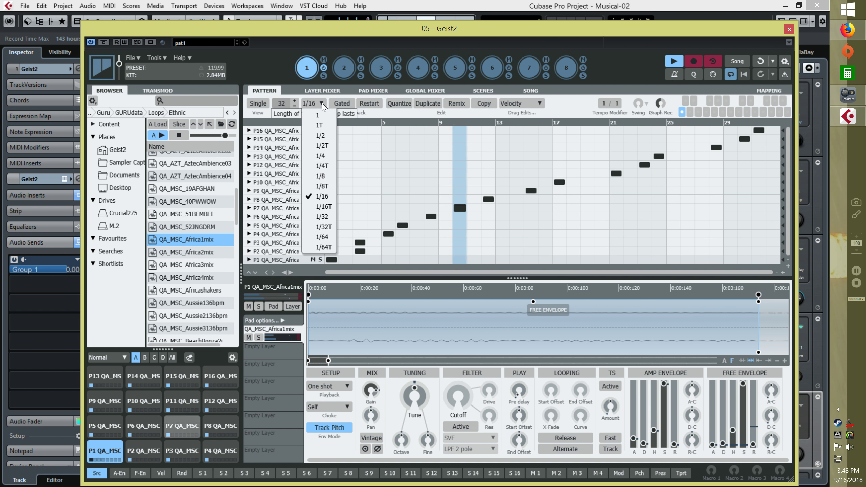
{"action": "left_click", "coordinate": [320, 156]}
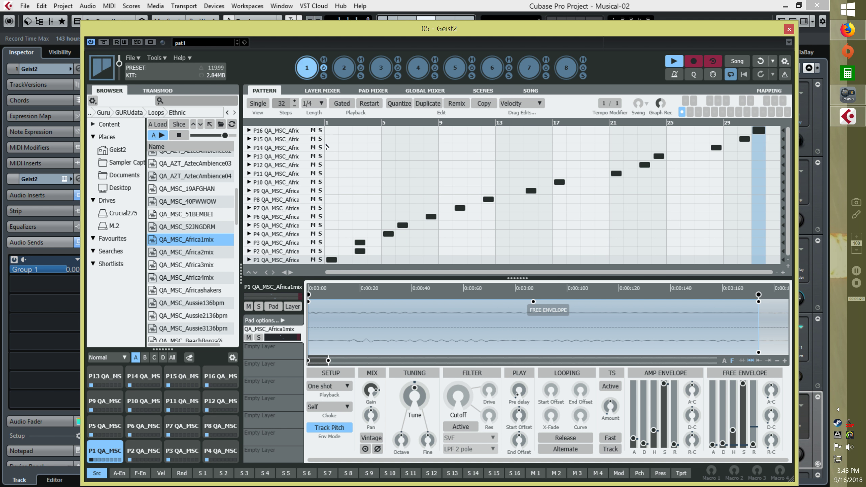
{"action": "left_click", "coordinate": [322, 106]}
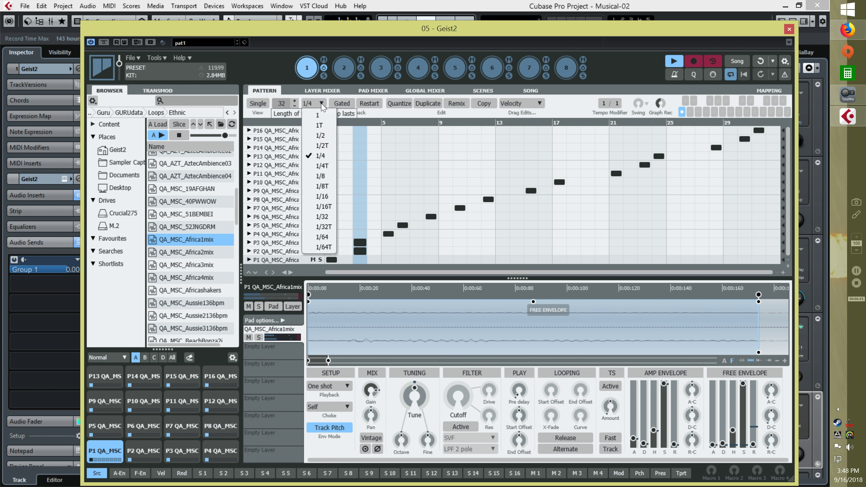
{"action": "left_click", "coordinate": [322, 196]}
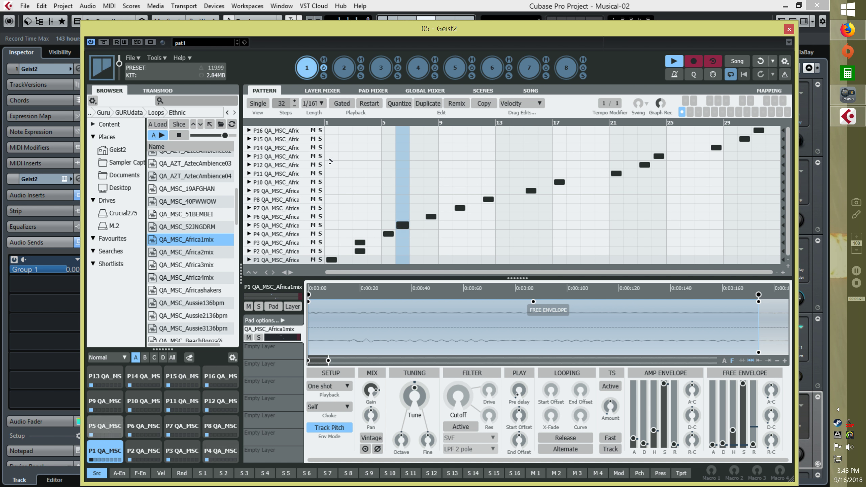
{"action": "left_click", "coordinate": [320, 106]}
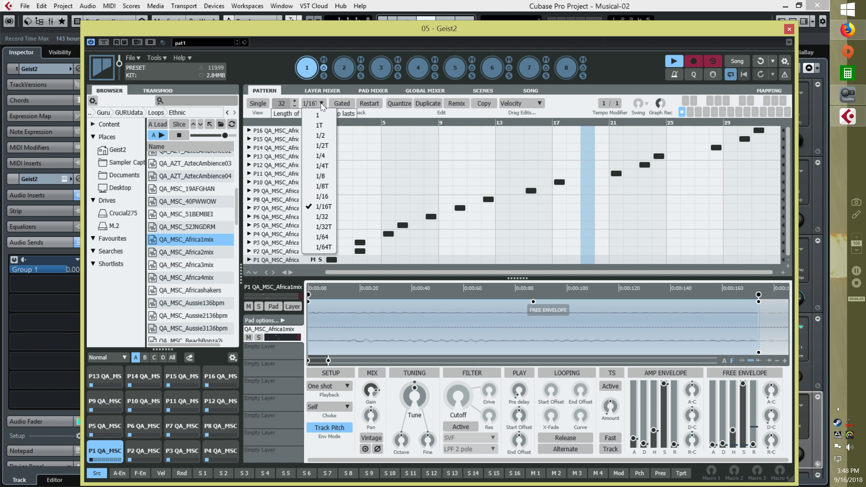
{"action": "left_click", "coordinate": [326, 222]}
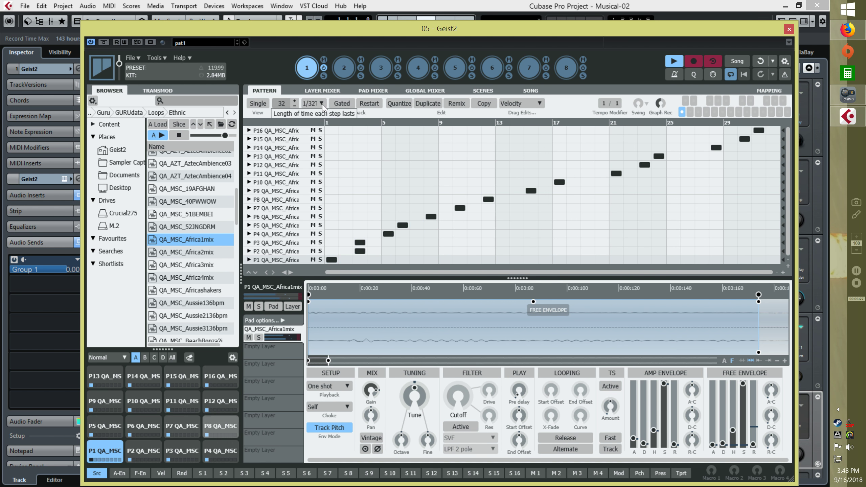
{"action": "left_click", "coordinate": [320, 105]}
{"action": "left_click", "coordinate": [322, 207]}
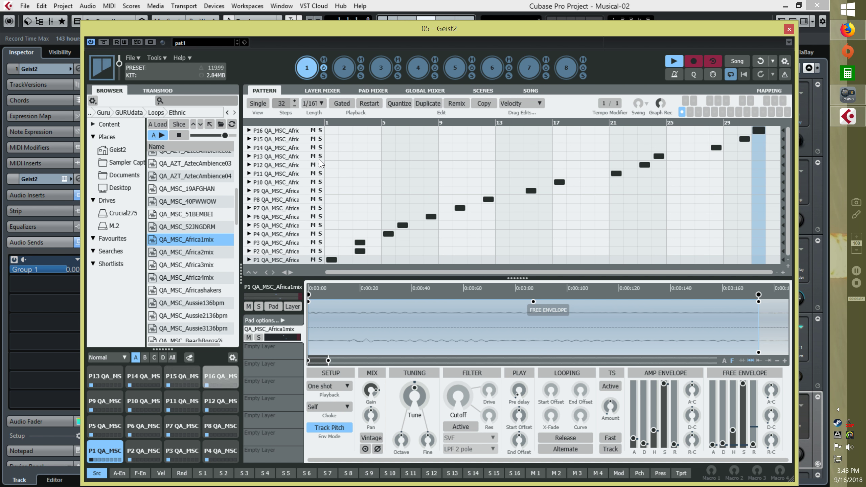
{"action": "left_click", "coordinate": [321, 105]}
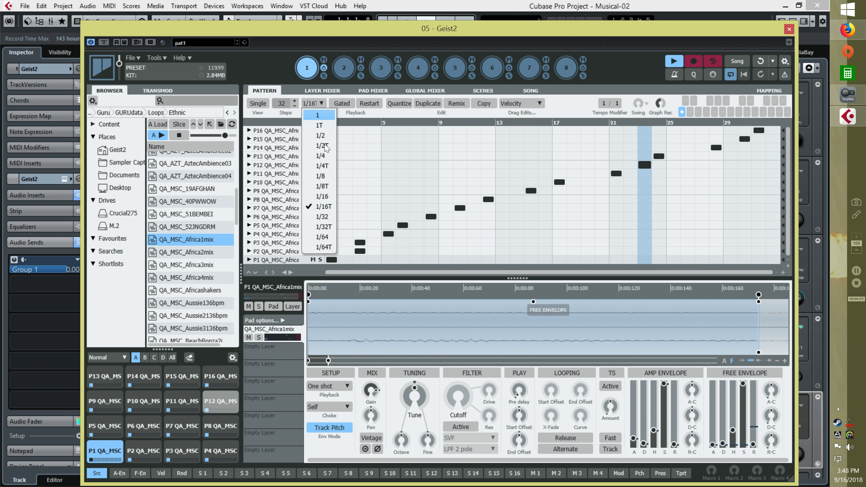
{"action": "left_click", "coordinate": [328, 198]}
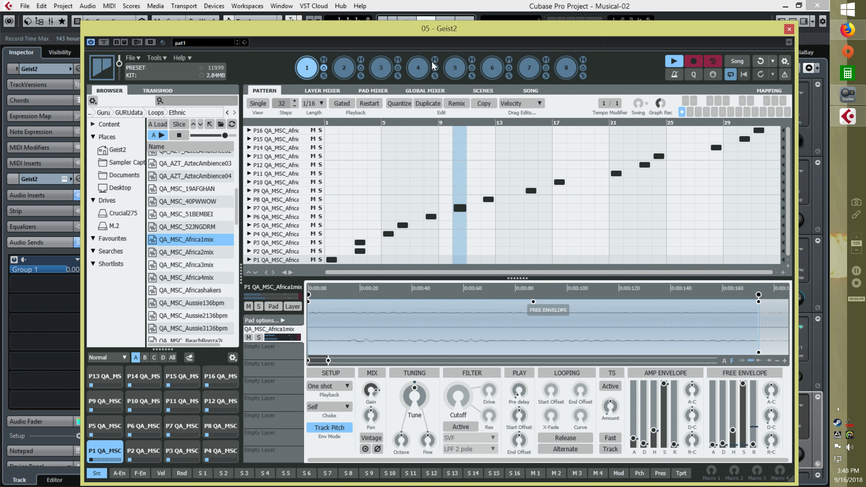
Step: Mute the GrooveAgent track in the project and bring the Geist2 window back into full view
{"action": "left_click_drag", "start_coordinate": [443, 29], "coordinate": [437, 223]}
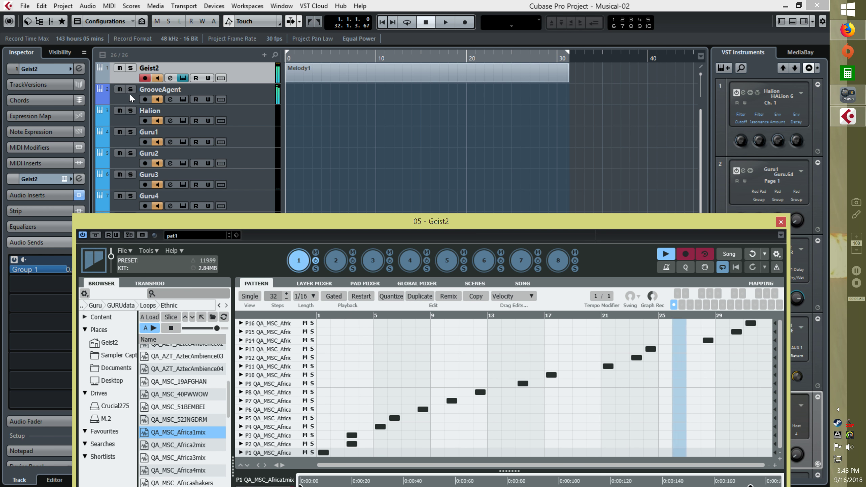
{"action": "left_click", "coordinate": [119, 88]}
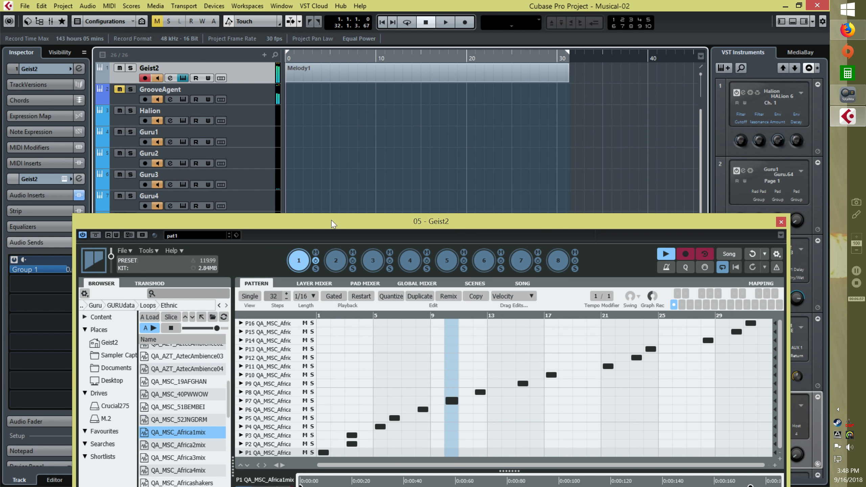
{"action": "left_click_drag", "start_coordinate": [332, 220], "coordinate": [354, 48]}
{"action": "left_click_drag", "start_coordinate": [349, 34], "coordinate": [329, 39]}
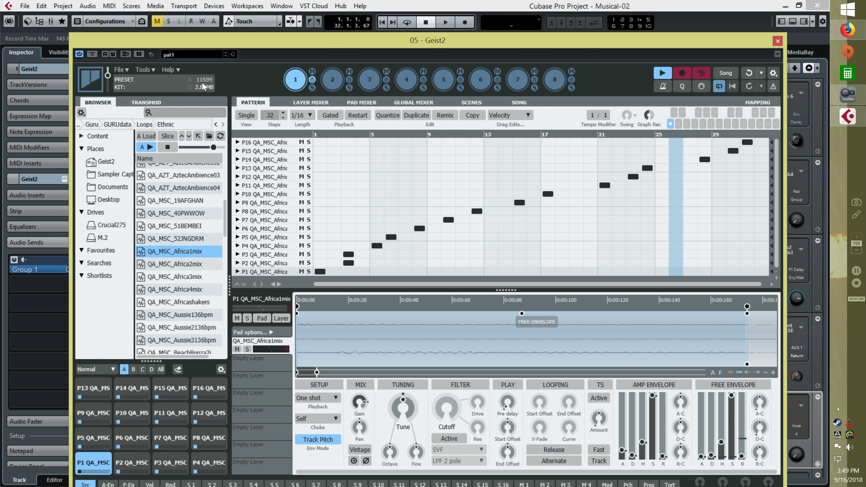
Step: Vary the project tempo down and up while the pattern plays, settling on about 136 BPM
{"action": "left_click_drag", "start_coordinate": [348, 44], "coordinate": [481, 308]}
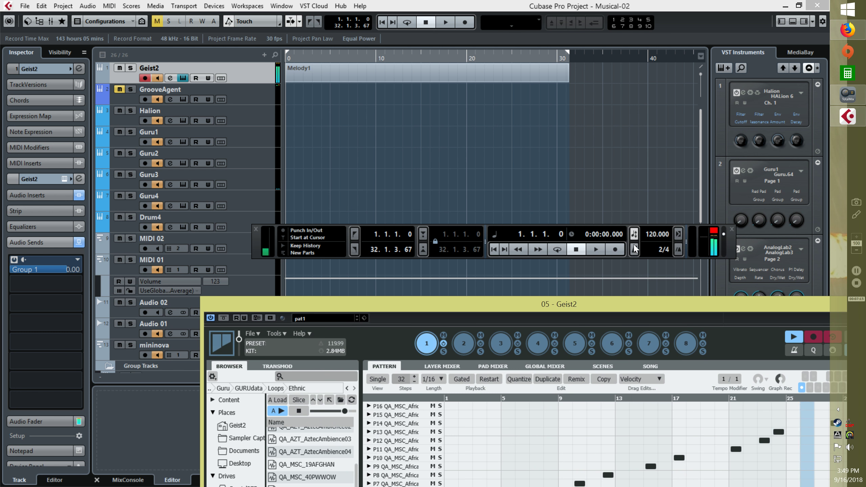
{"action": "scroll", "coordinate": [652, 234], "scroll_direction": "down", "scroll_amount": 20}
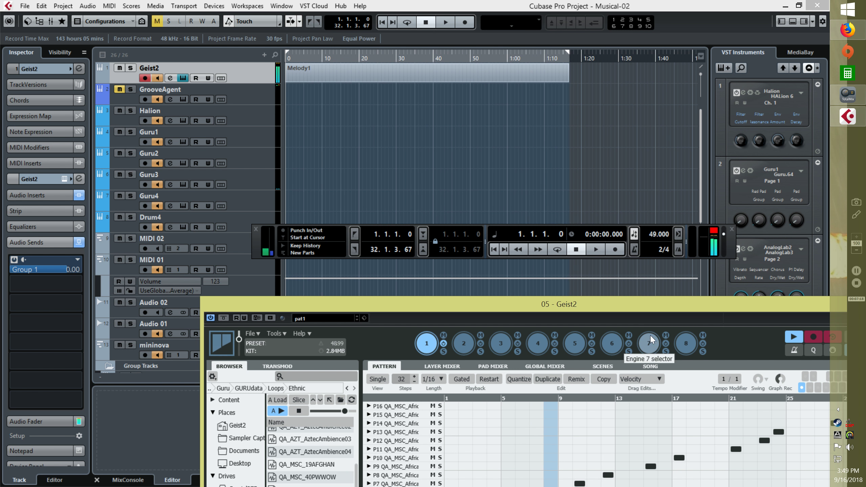
{"action": "scroll", "coordinate": [653, 234], "scroll_direction": "down", "scroll_amount": 20}
{"action": "scroll", "coordinate": [654, 235], "scroll_direction": "up", "scroll_amount": 20}
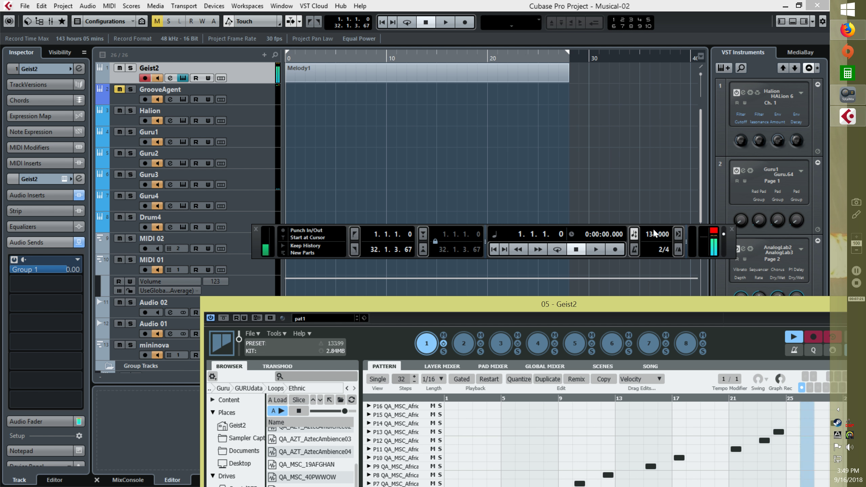
{"action": "scroll", "coordinate": [652, 235], "scroll_direction": "down", "scroll_amount": 11}
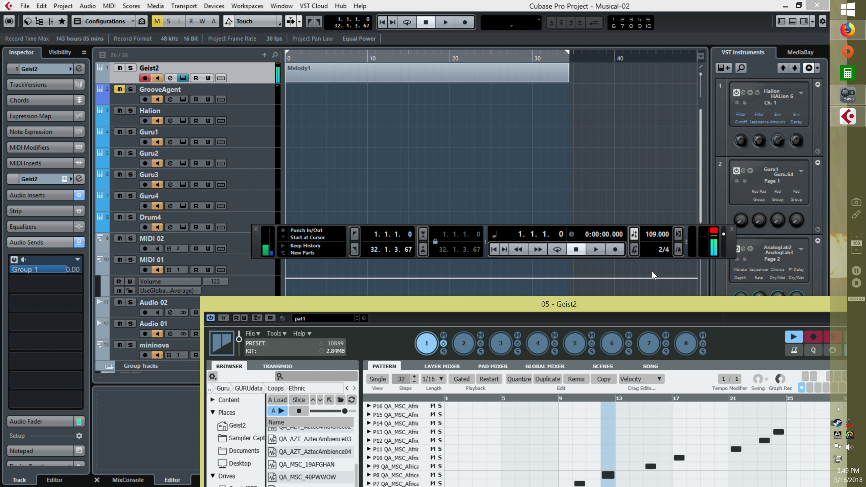
{"action": "scroll", "coordinate": [651, 239], "scroll_direction": "up", "scroll_amount": 13}
{"action": "left_click_drag", "start_coordinate": [628, 303], "coordinate": [512, 35]}
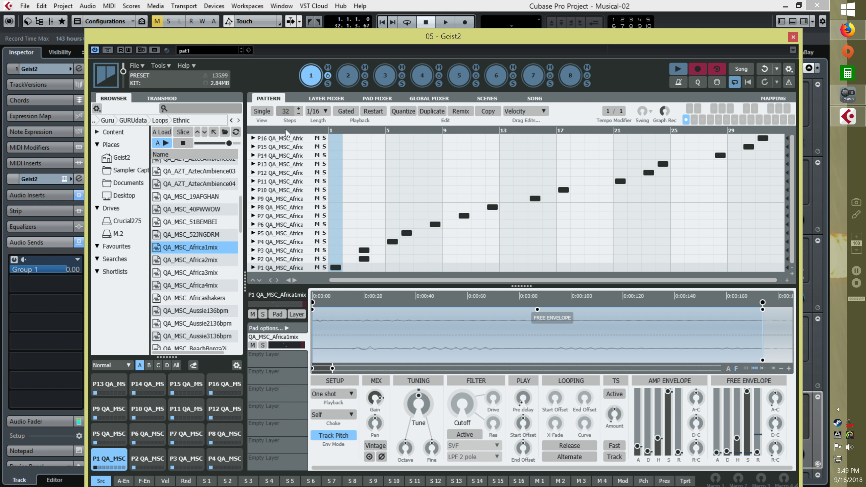
Step: Review the slice markers of QA_MSC_Africa1mix and return to engine 1's pattern
{"action": "left_click", "coordinate": [183, 132]}
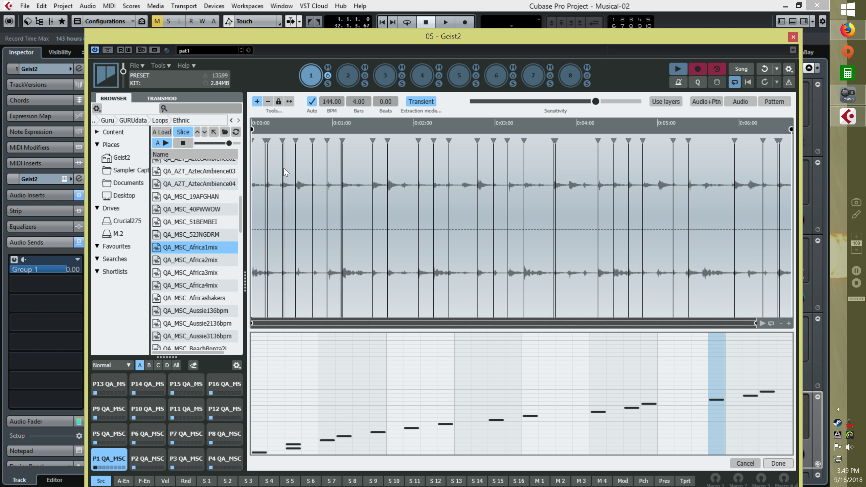
{"action": "left_click", "coordinate": [312, 76]}
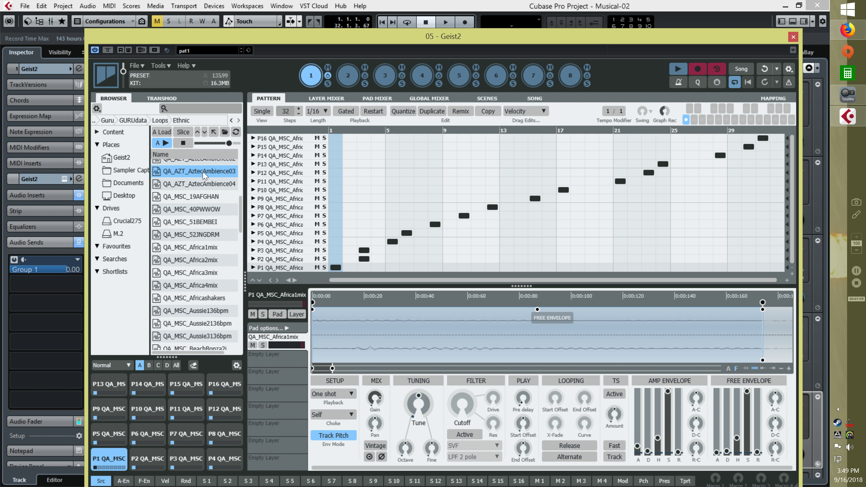
Step: Preview further Ethnic loops, including QA_AZT_AztecAmbience04, GS_Asian_Themepark and the QA_VNA native ambience, shaker and Vox hit1 samples
{"action": "left_click", "coordinate": [210, 187]}
{"action": "left_click_drag", "start_coordinate": [241, 209], "coordinate": [244, 164]}
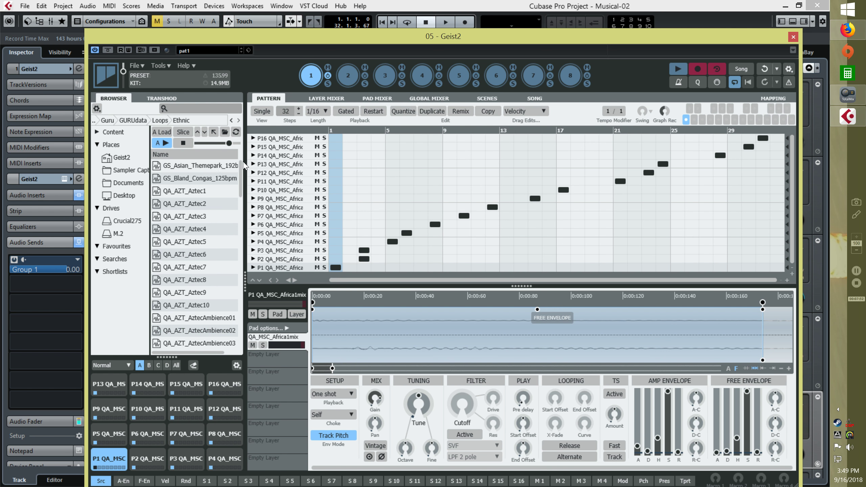
{"action": "left_click", "coordinate": [201, 164]}
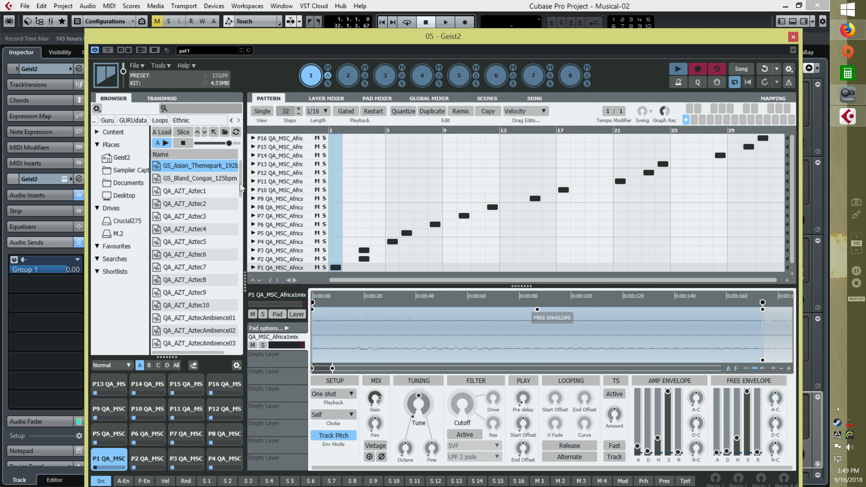
{"action": "left_click_drag", "start_coordinate": [240, 180], "coordinate": [241, 330]}
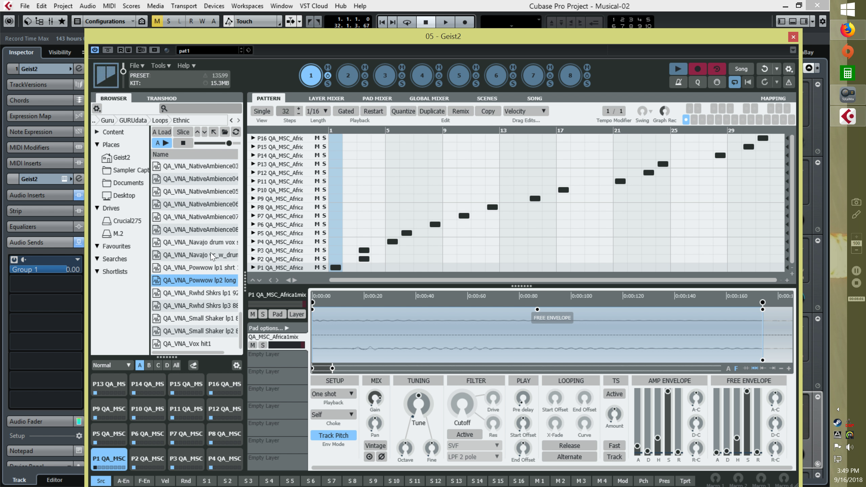
{"action": "left_click", "coordinate": [212, 230]}
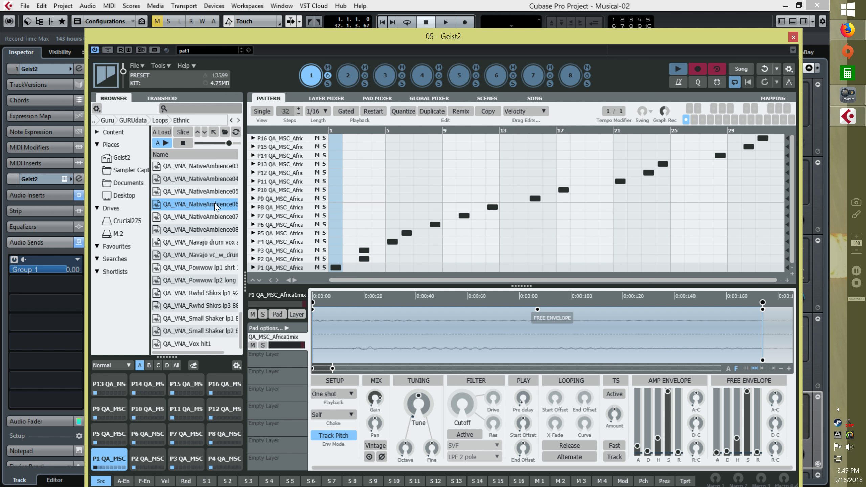
{"action": "left_click", "coordinate": [215, 178]}
{"action": "left_click", "coordinate": [215, 166]}
{"action": "left_click", "coordinate": [215, 306]}
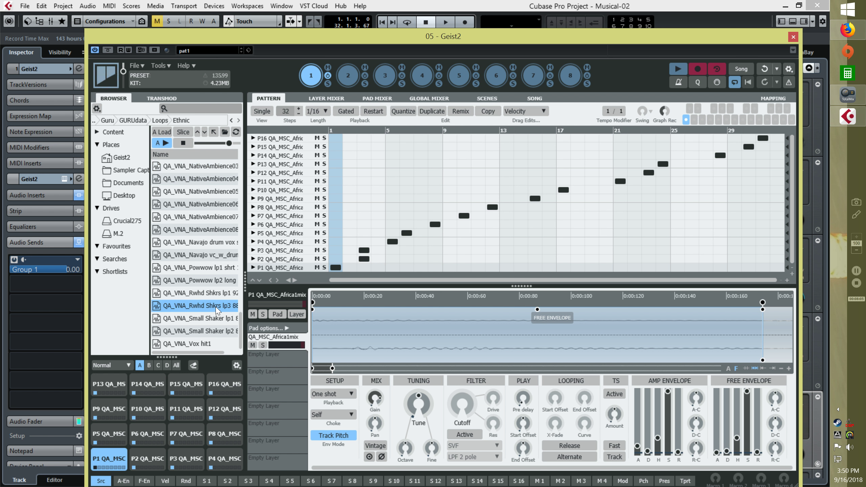
{"action": "left_click", "coordinate": [216, 331]}
{"action": "left_click", "coordinate": [210, 344]}
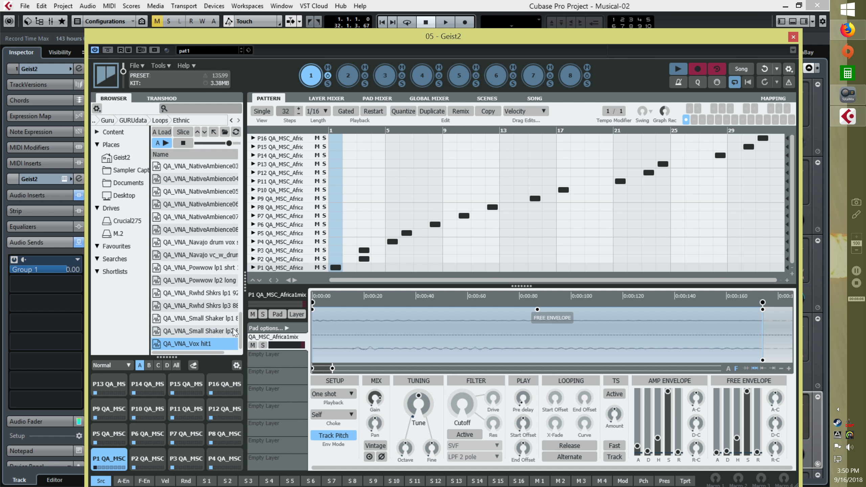
Step: Slice the QA_VNA_Big Low Drums loop by transients into engine 1's pads and pattern with auto-load enabled, and accept the slicing
{"action": "left_click_drag", "start_coordinate": [240, 328], "coordinate": [243, 297]}
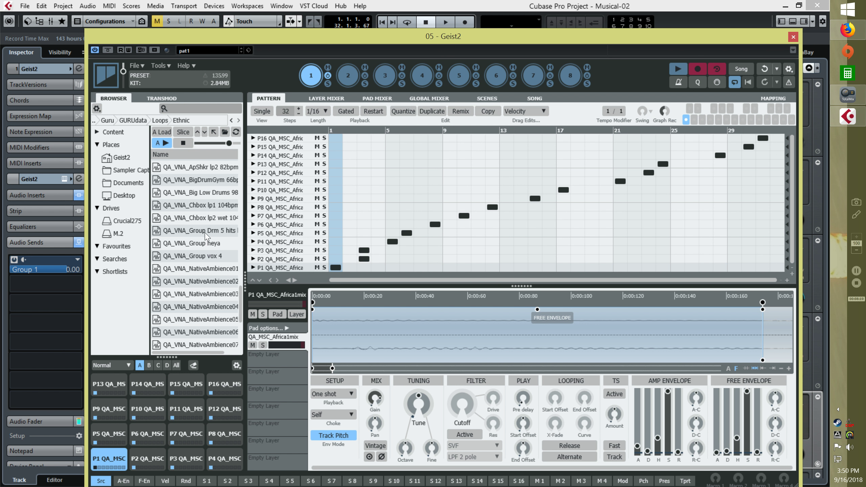
{"action": "left_click", "coordinate": [218, 193]}
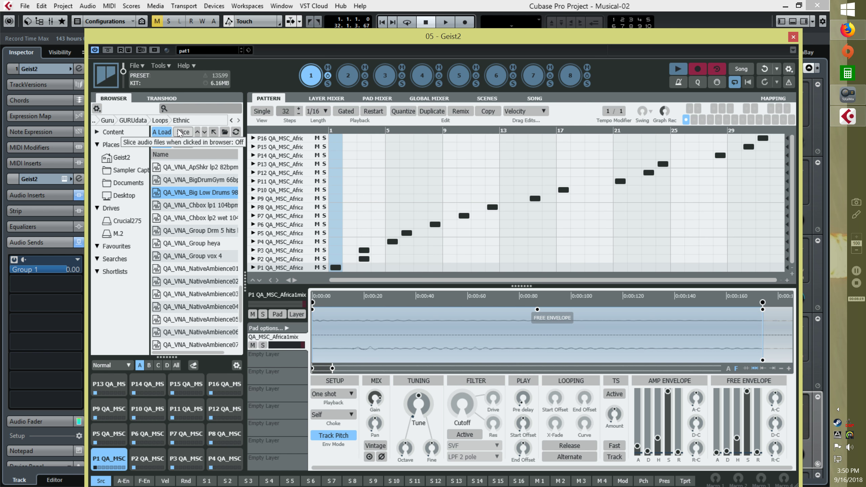
{"action": "left_click", "coordinate": [200, 193]}
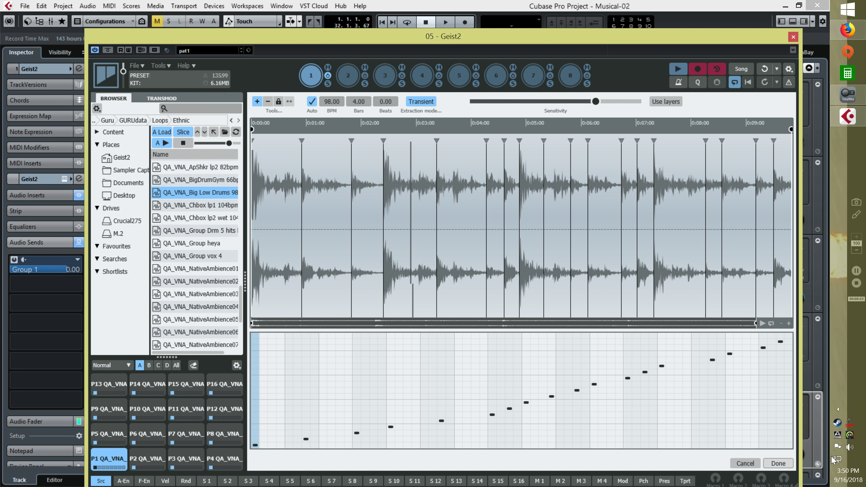
{"action": "left_click", "coordinate": [779, 463]}
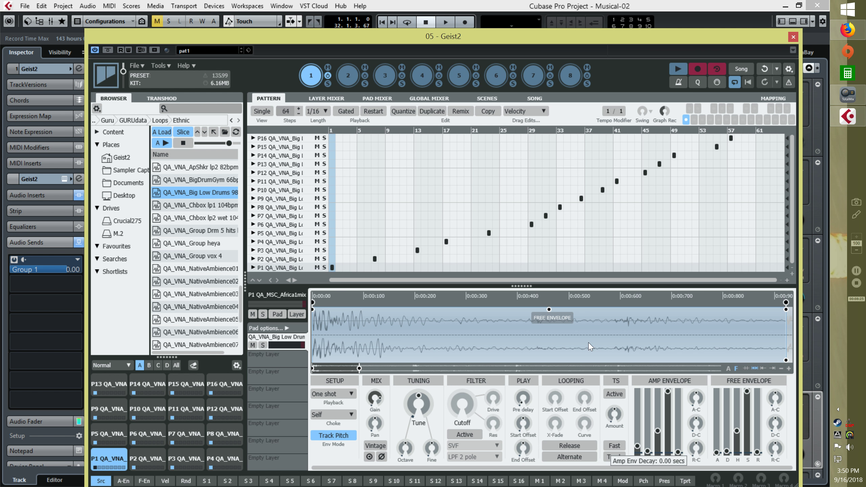
Step: Clear all pads of engine 1 while keeping the pattern
{"action": "mouse_move", "coordinate": [546, 307]}
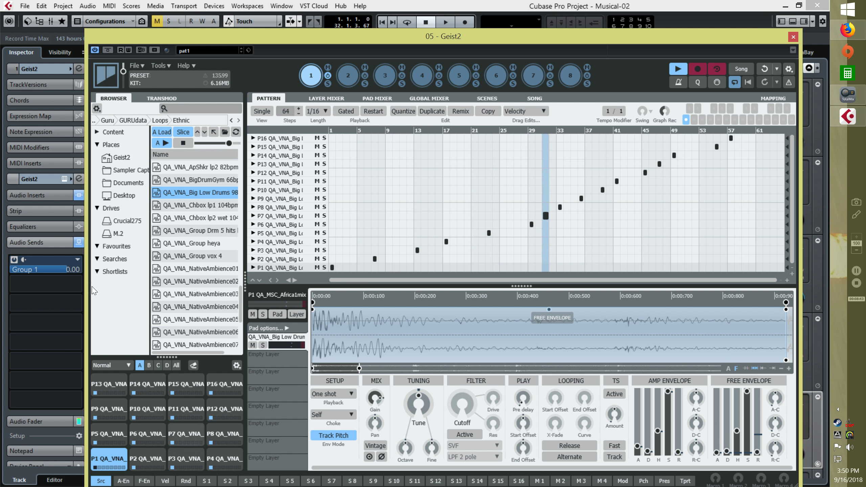
{"action": "right_click", "coordinate": [111, 383]}
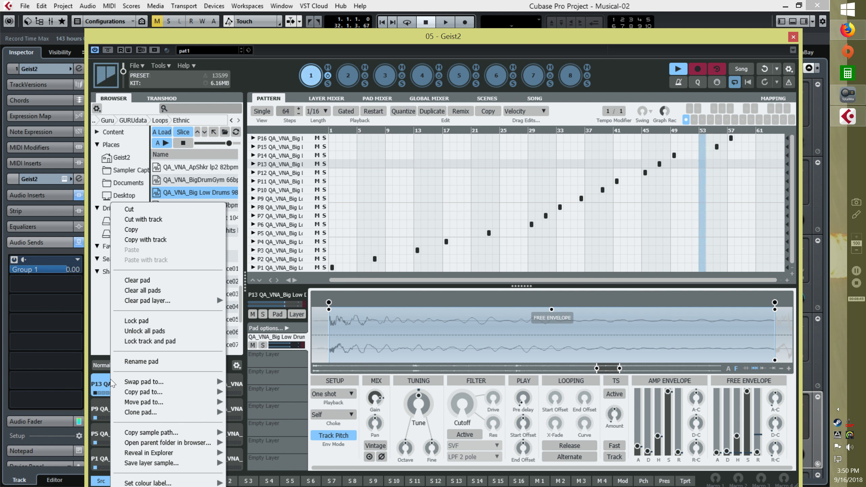
{"action": "left_click", "coordinate": [161, 291]}
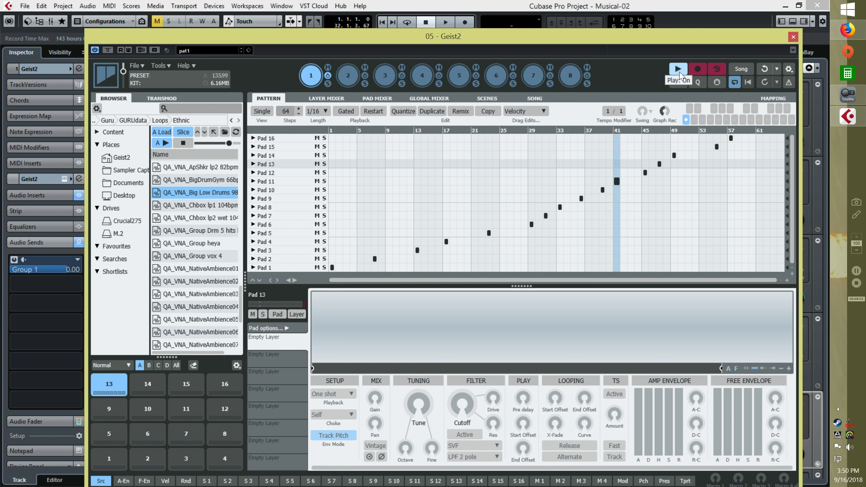
Step: Slice the QA_VNA_Big Low Drums loop into engine 1's pads again, play the pattern, and disable automatic slicing and loading
{"action": "left_click", "coordinate": [183, 132]}
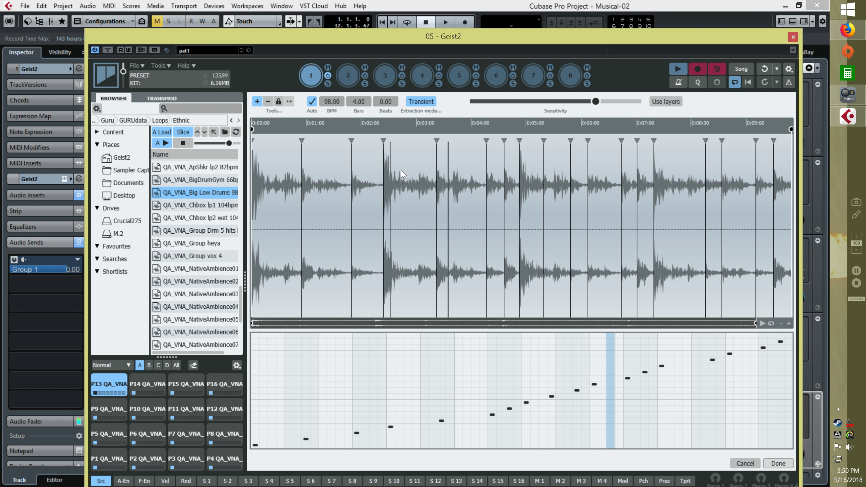
{"action": "left_click", "coordinate": [778, 463]}
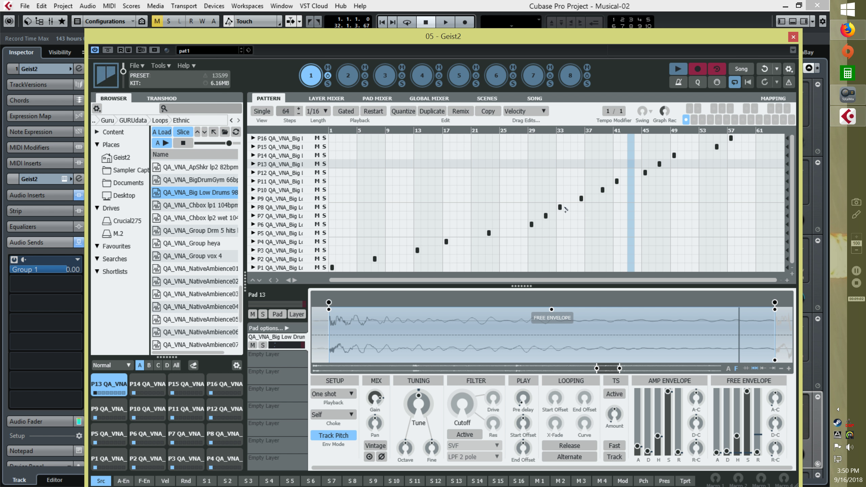
{"action": "left_click", "coordinate": [677, 70]}
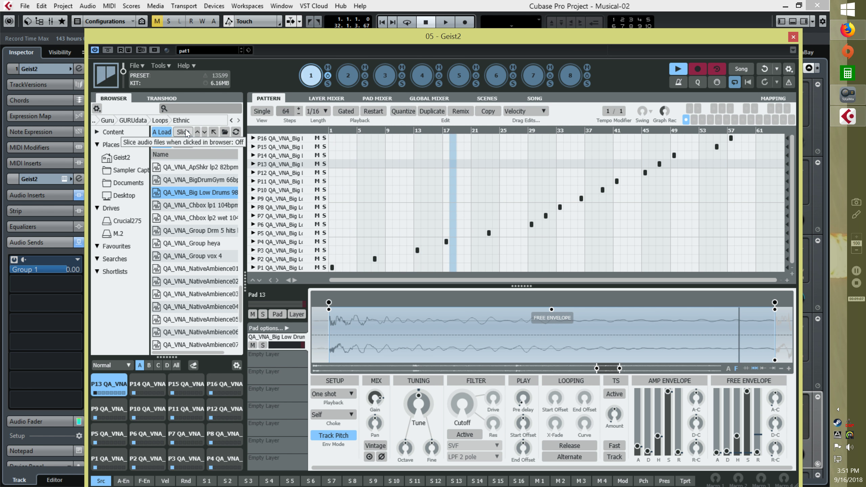
{"action": "left_click", "coordinate": [167, 132]}
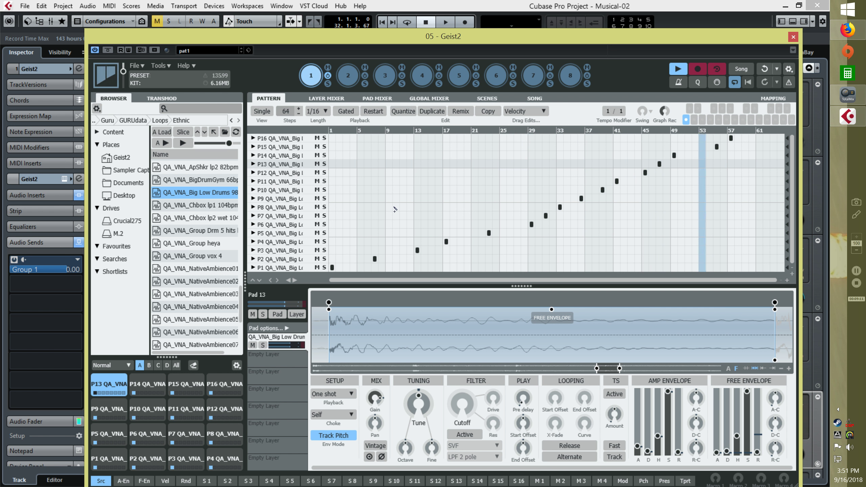
Step: Set the Cubase project tempo to 99 BPM, return to Geist2 and stop its pattern playback
{"action": "left_click_drag", "start_coordinate": [366, 43], "coordinate": [390, 26]}
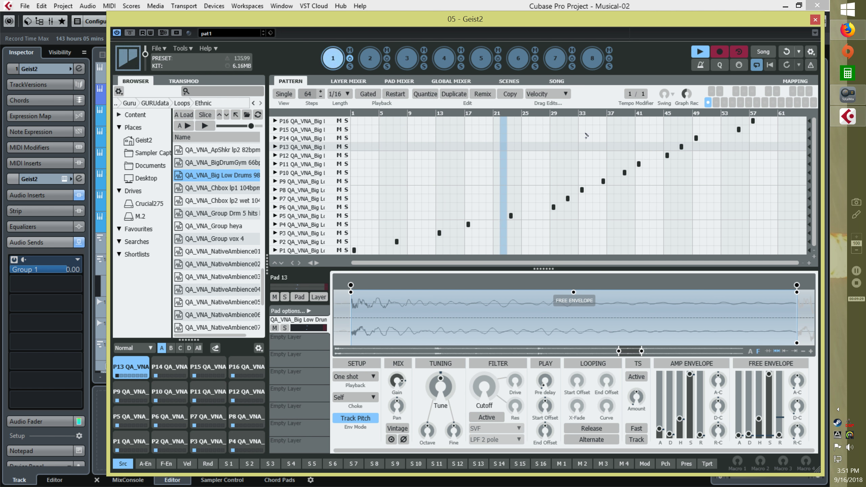
{"action": "left_click_drag", "start_coordinate": [516, 24], "coordinate": [491, 358]}
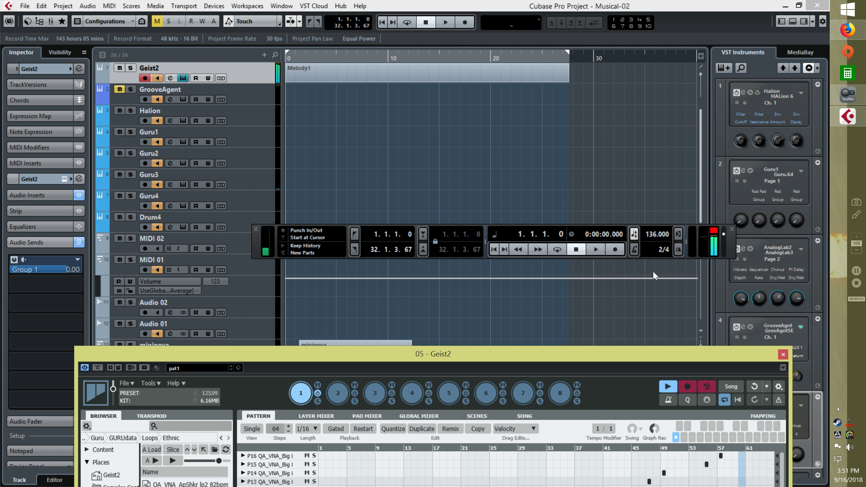
{"action": "left_click_drag", "start_coordinate": [649, 234], "coordinate": [647, 292]}
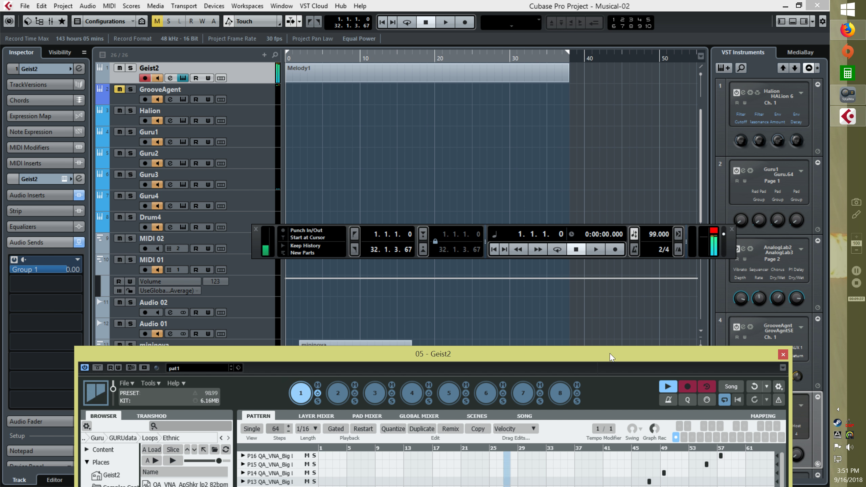
{"action": "left_click_drag", "start_coordinate": [610, 357], "coordinate": [611, 19]}
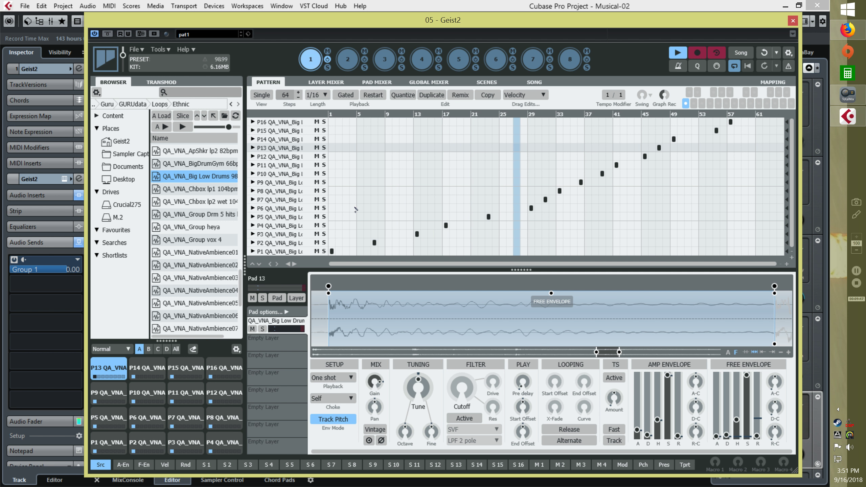
{"action": "left_click", "coordinate": [678, 54]}
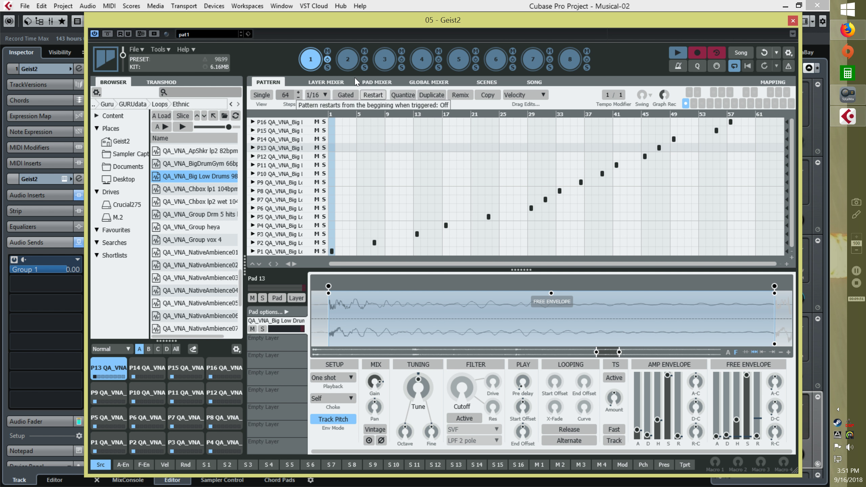
Step: Switch to engine 2, power on its pattern instead of engine 1's, and open the Melodic loops folder with auto-load enabled
{"action": "left_click", "coordinate": [348, 60]}
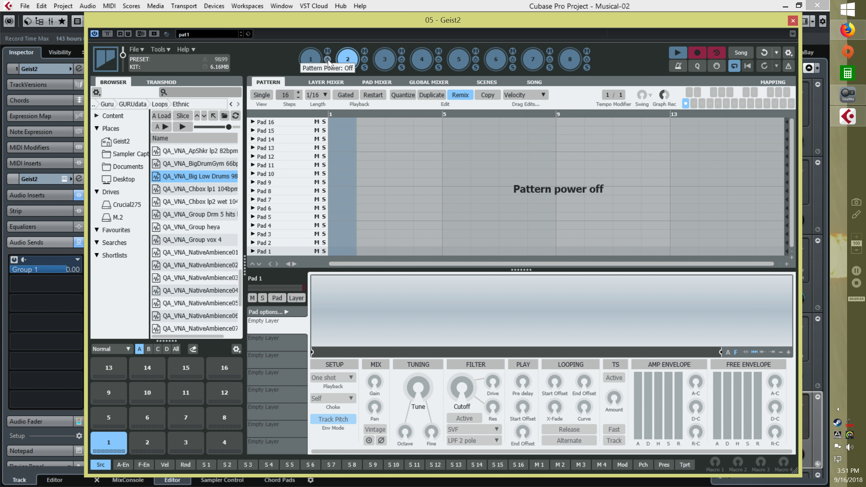
{"action": "left_click", "coordinate": [365, 59]}
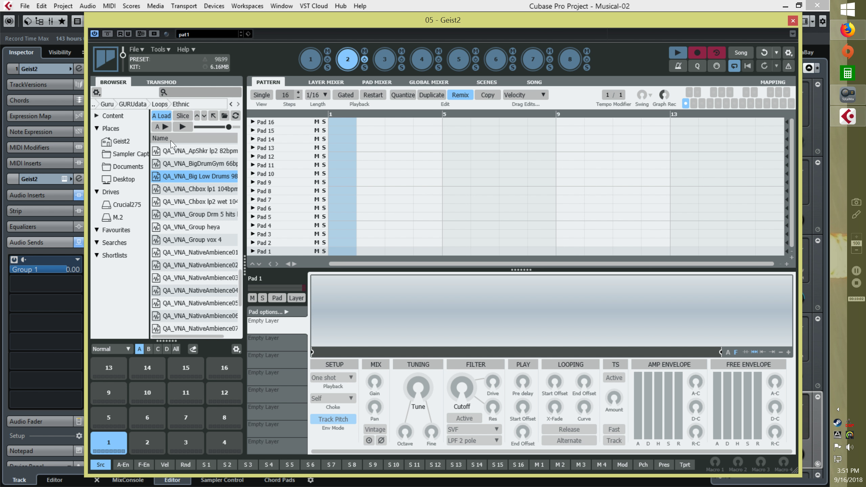
{"action": "left_click", "coordinate": [213, 118]}
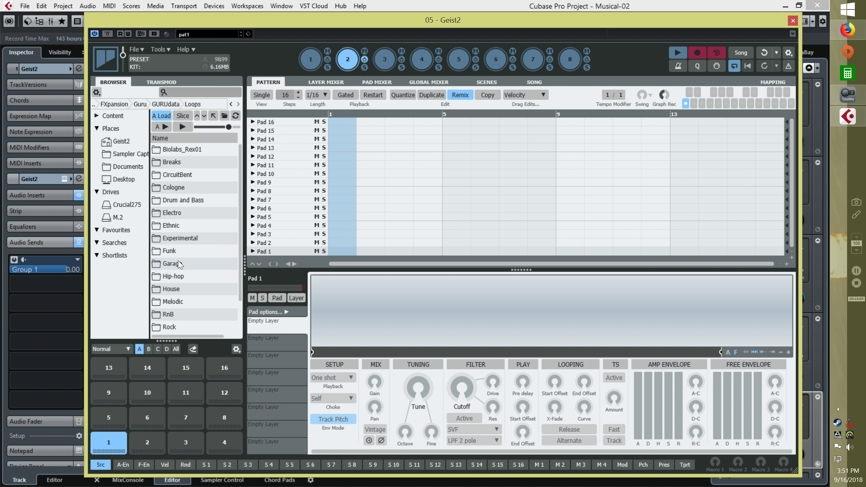
{"action": "double_click", "coordinate": [174, 302]}
Step: Audition the EpicRiff02b, EpicRiff01b, EpicRiff11b and EpicRiff13b melodic loops on engine 2's pad 1
{"action": "double_click", "coordinate": [191, 187]}
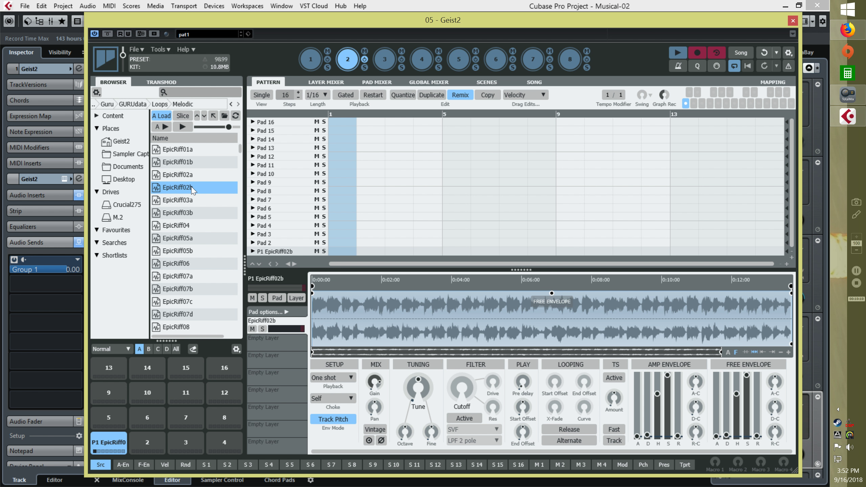
{"action": "double_click", "coordinate": [179, 163]}
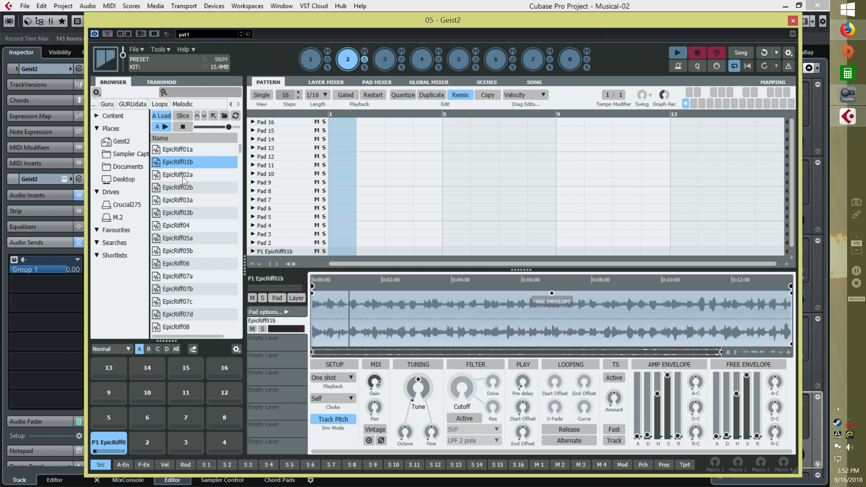
{"action": "scroll", "coordinate": [184, 278], "scroll_direction": "down", "scroll_amount": 2}
{"action": "double_click", "coordinate": [183, 276]}
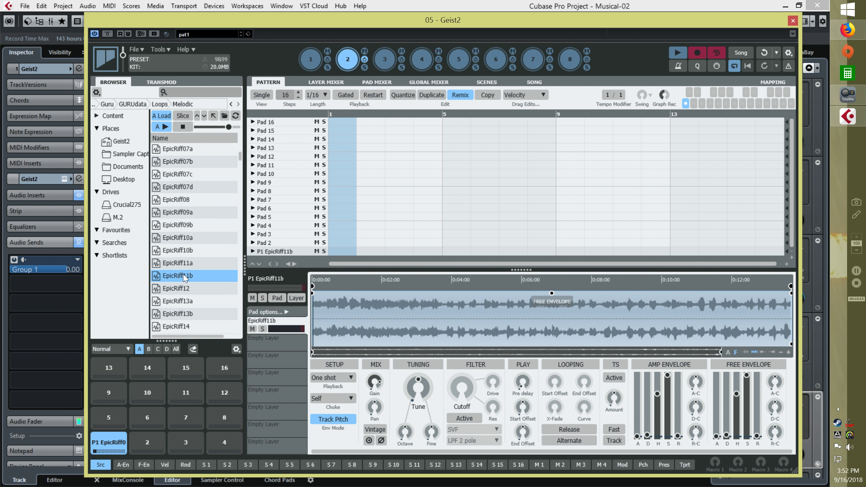
{"action": "left_click", "coordinate": [178, 313]}
Step: Audition several GF_2ST Rhodes loops on pad 1, including Rhodes01, Rhodes13 and Rhodes16
{"action": "scroll", "coordinate": [183, 305], "scroll_direction": "down", "scroll_amount": 5}
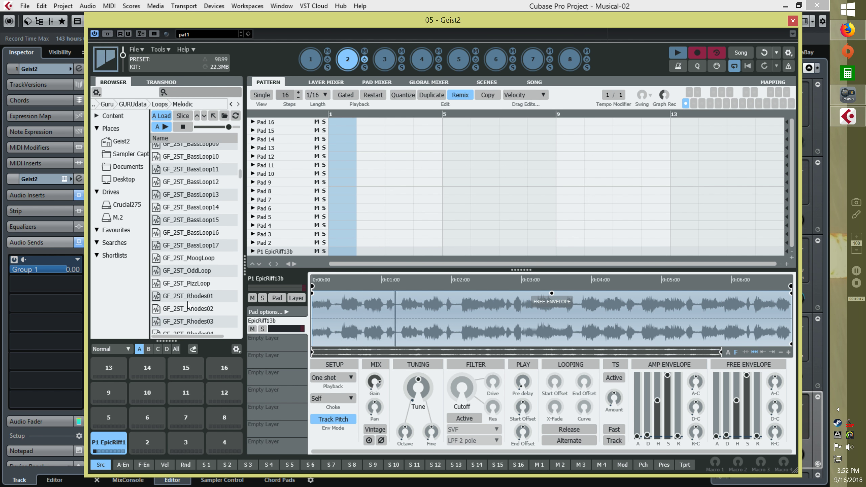
{"action": "double_click", "coordinate": [191, 295]}
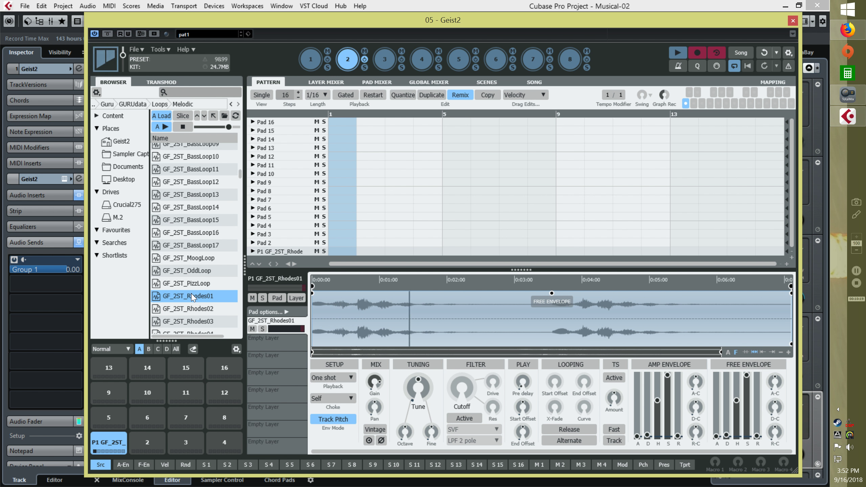
{"action": "left_click", "coordinate": [191, 308]}
{"action": "scroll", "coordinate": [192, 310], "scroll_direction": "down", "scroll_amount": 5}
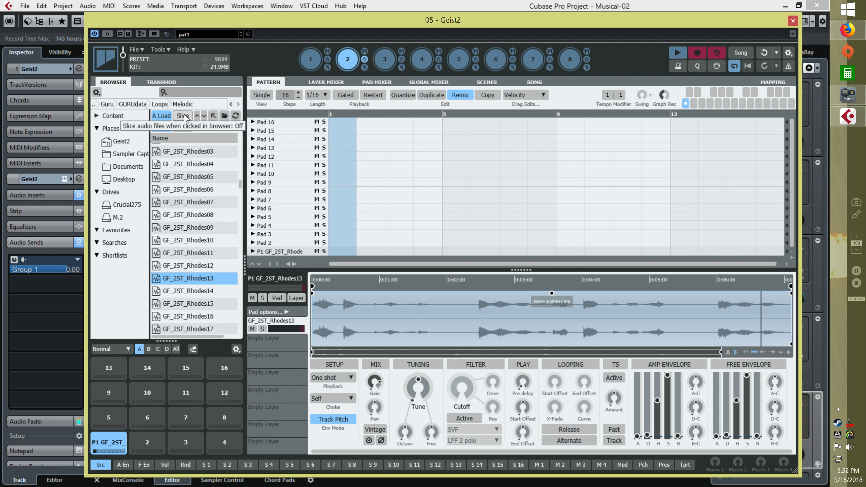
{"action": "left_click", "coordinate": [201, 317]}
Step: Audition further loops, including GF_2ST_SynthRiff2, StringLoop, StabLoop, RhodesChord02 and GF_AS_Arp02a
{"action": "scroll", "coordinate": [201, 319], "scroll_direction": "down", "scroll_amount": 6}
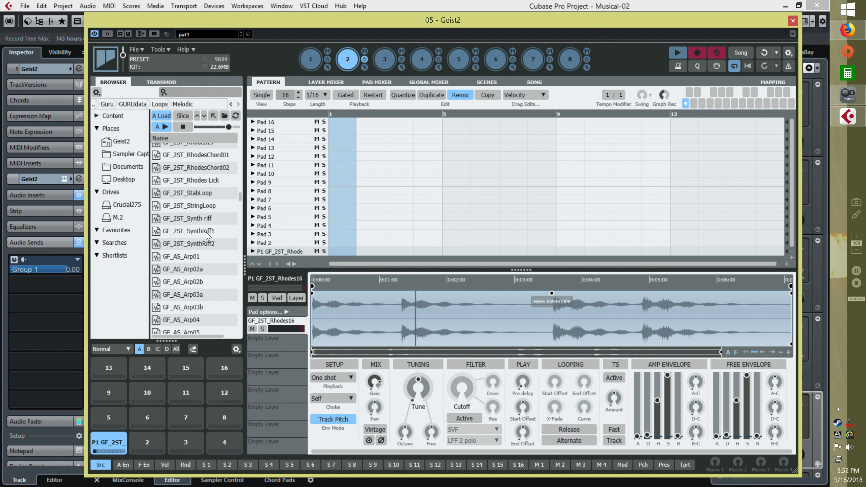
{"action": "left_click", "coordinate": [208, 243]}
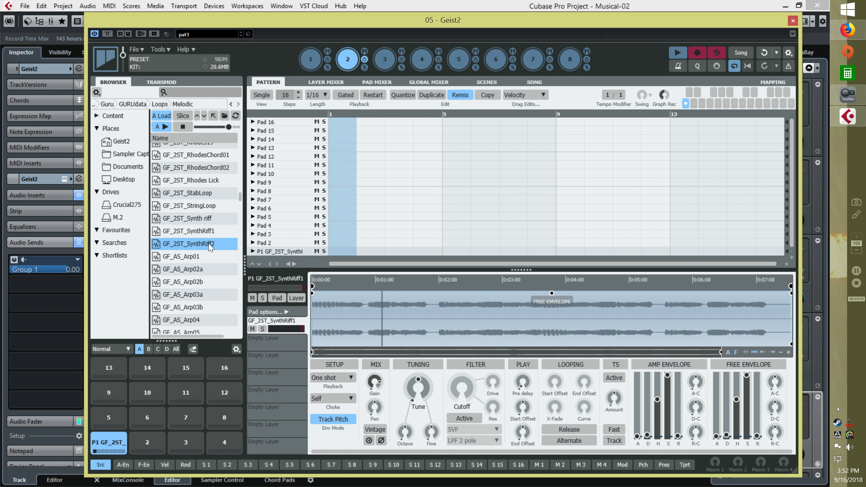
{"action": "left_click", "coordinate": [210, 219]}
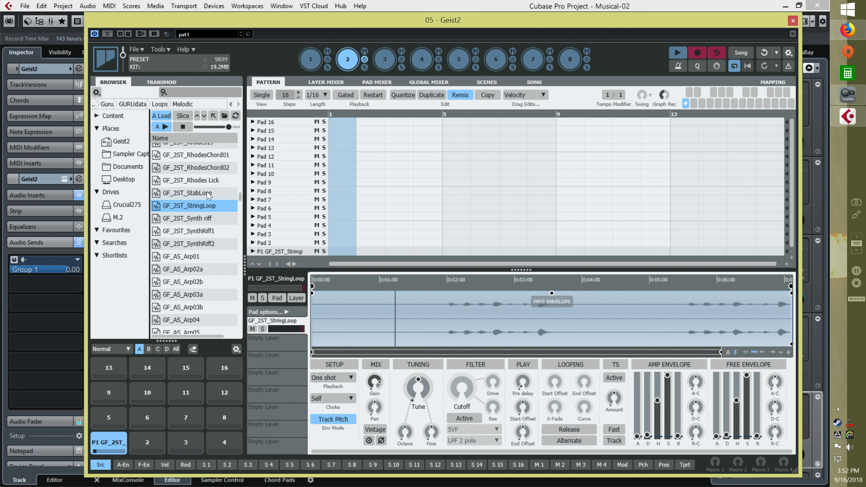
{"action": "left_click", "coordinate": [210, 194]}
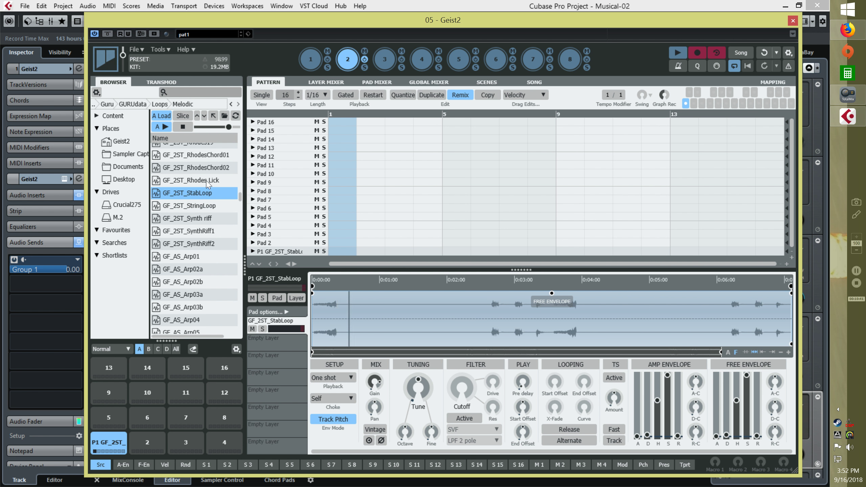
{"action": "left_click", "coordinate": [208, 183]}
{"action": "left_click", "coordinate": [210, 167]}
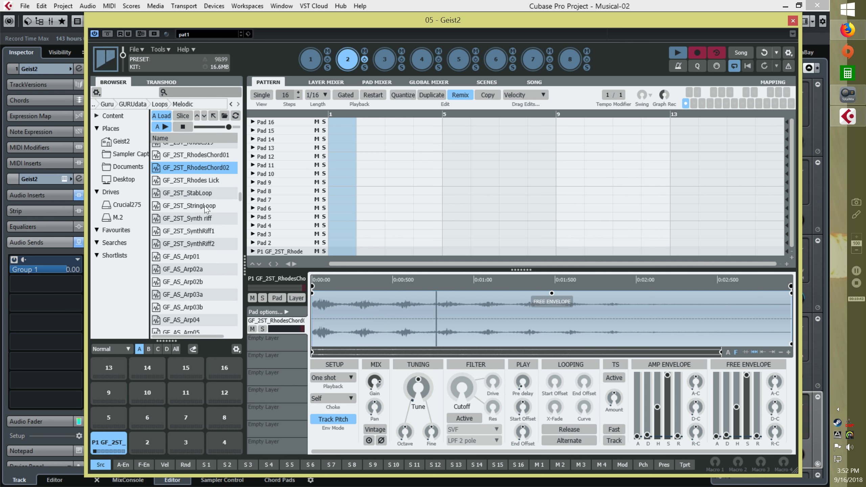
{"action": "left_click", "coordinate": [192, 270]}
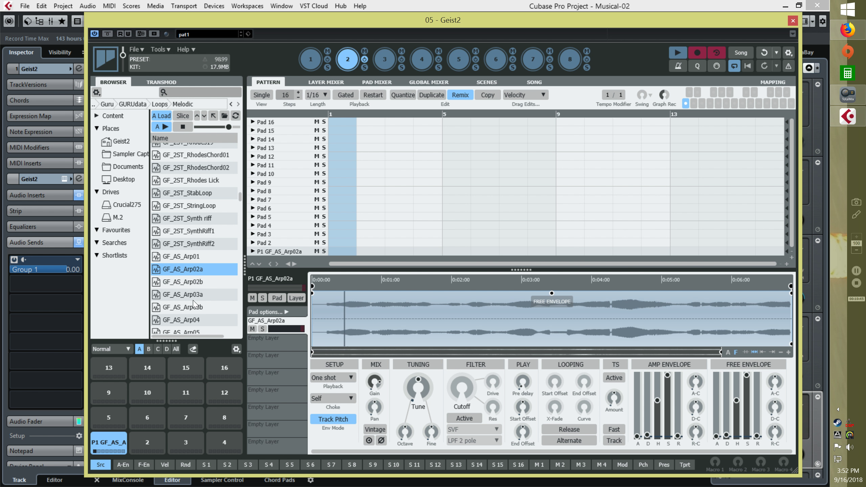
Step: Slice the GF_TH_Arp09a loop by transients into engine 2's pads and pattern, and accept the slicing
{"action": "scroll", "coordinate": [193, 303], "scroll_direction": "down", "scroll_amount": 5}
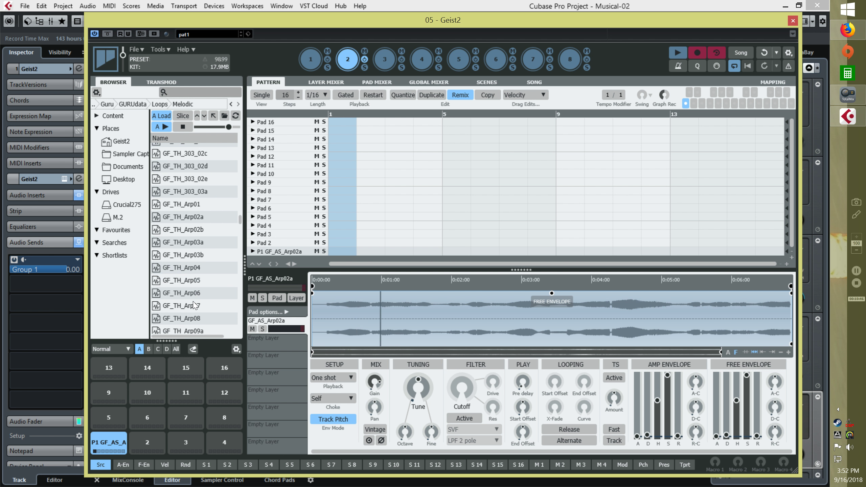
{"action": "left_click", "coordinate": [201, 318]}
{"action": "key", "text": "Down"}
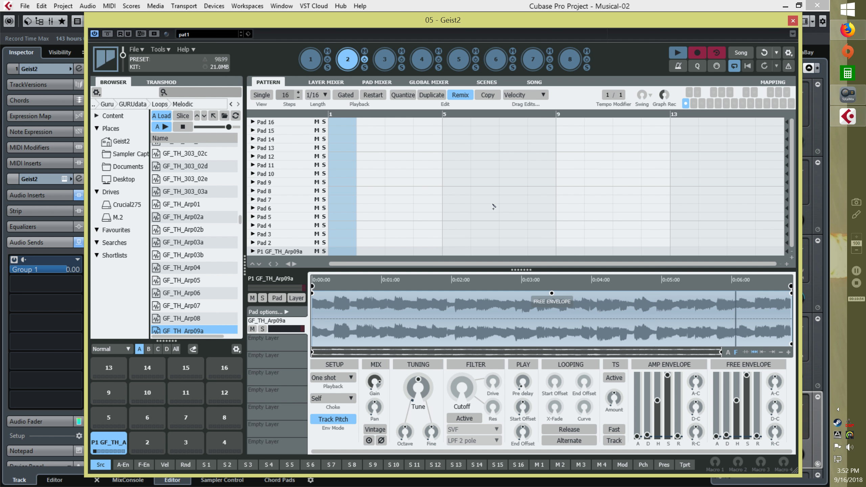
{"action": "left_click", "coordinate": [181, 116]}
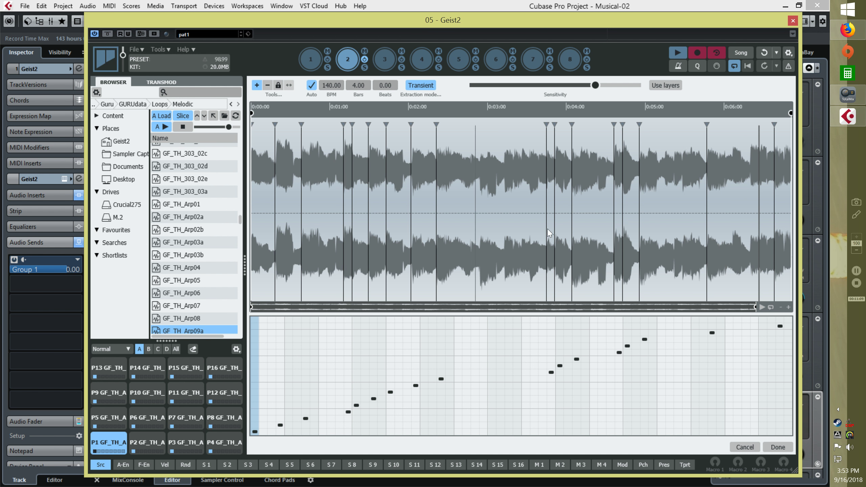
{"action": "left_click", "coordinate": [777, 447]}
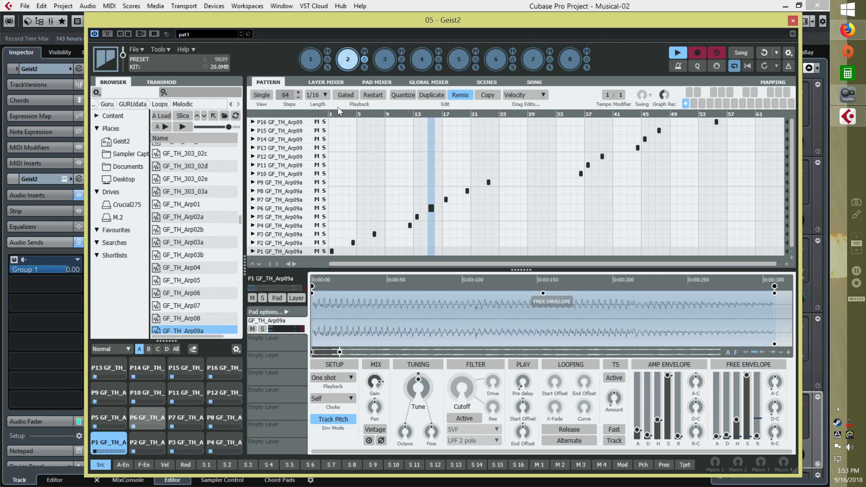
Step: Set the step length of engine 2's pattern to 1/8T
{"action": "left_click", "coordinate": [320, 94]}
{"action": "left_click", "coordinate": [333, 177]}
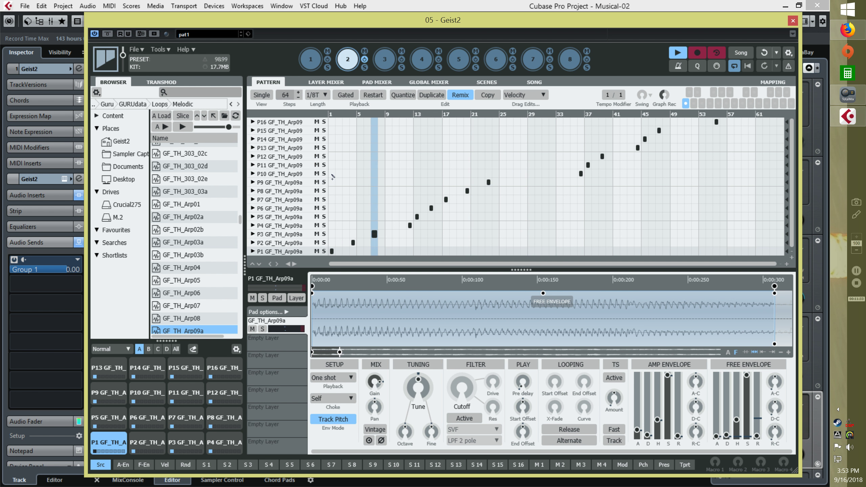
Step: Try shortening engine 2's pattern to 59 steps, and restore it to 64 steps
{"action": "left_click", "coordinate": [298, 97]}
{"action": "left_click", "coordinate": [298, 97]}
{"action": "left_click", "coordinate": [299, 97]}
{"action": "left_click", "coordinate": [298, 98]}
{"action": "left_click", "coordinate": [298, 97]}
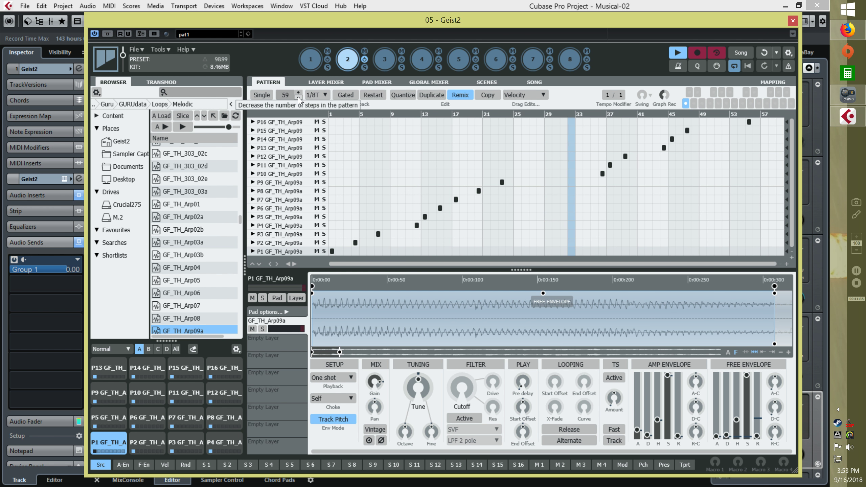
{"action": "left_click", "coordinate": [299, 92]}
{"action": "left_click", "coordinate": [298, 93]}
{"action": "left_click", "coordinate": [299, 93]}
{"action": "left_click", "coordinate": [299, 93]}
{"action": "left_click", "coordinate": [298, 92]}
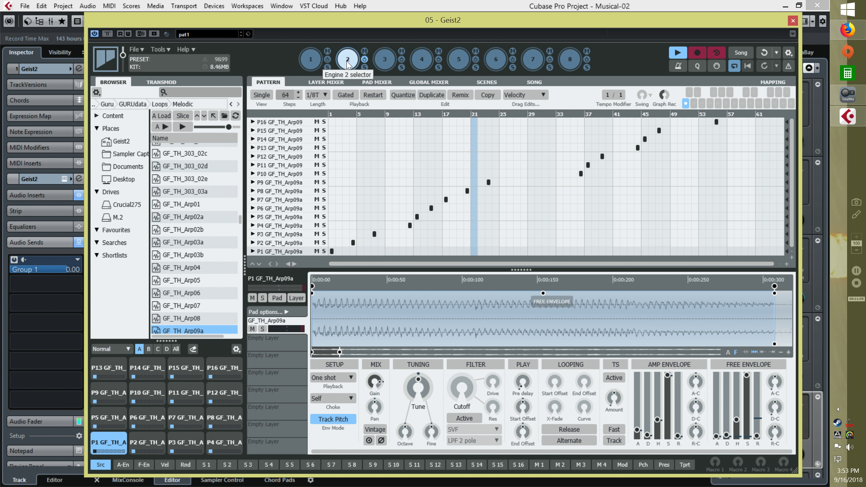
Step: Stop playback and clear all pads of engine 2 while keeping the pattern
{"action": "left_click", "coordinate": [676, 54]}
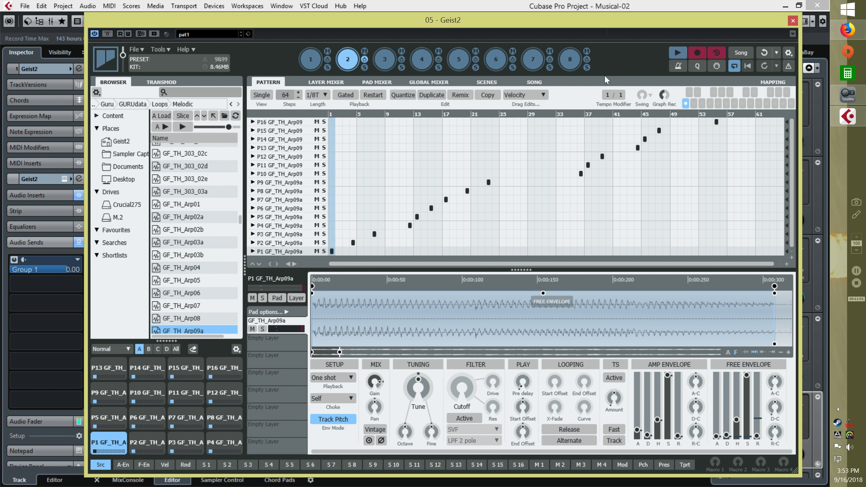
{"action": "right_click", "coordinate": [106, 365]}
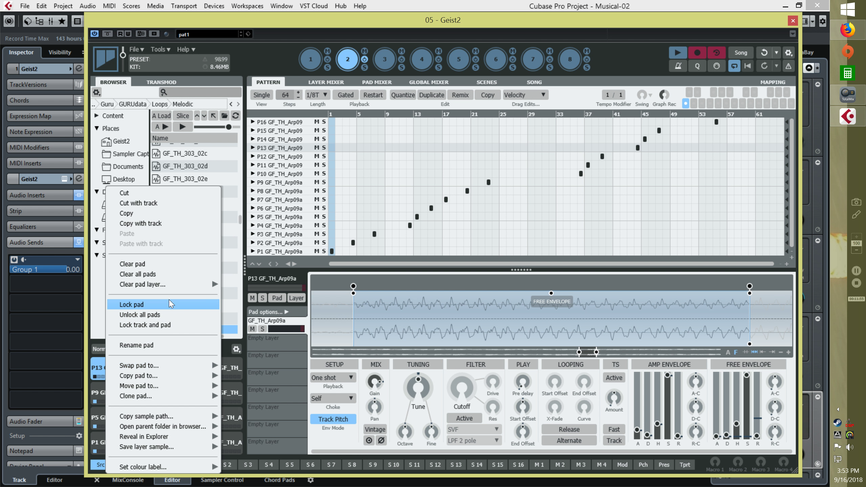
{"action": "left_click", "coordinate": [162, 275]}
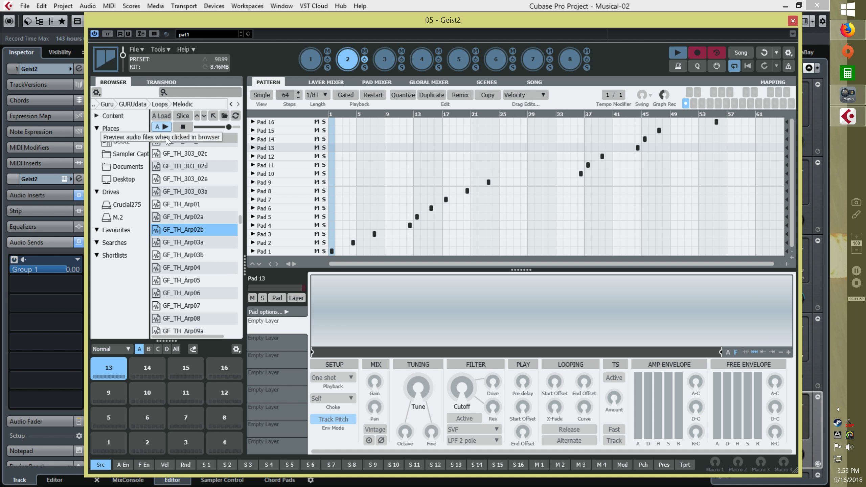
Step: Audition the GF_TH_Arp melodic loops in the browser, from Arp02a through Arp09a
{"action": "left_click", "coordinate": [182, 217]}
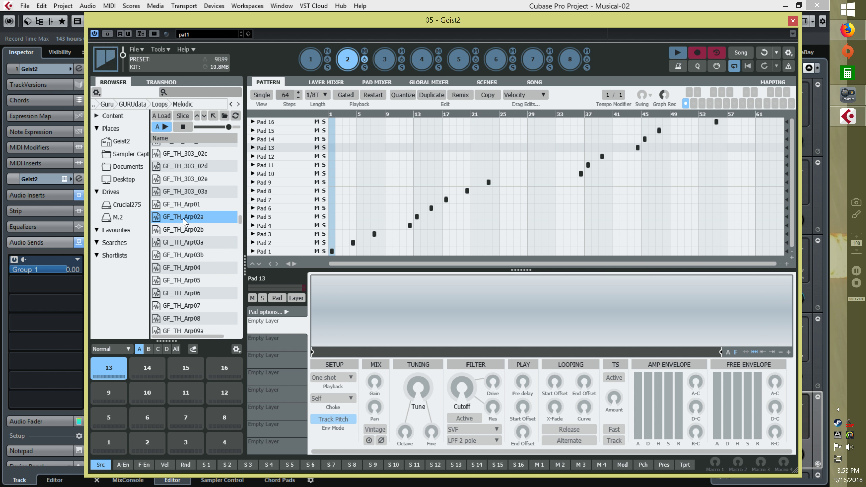
{"action": "left_click", "coordinate": [184, 242]}
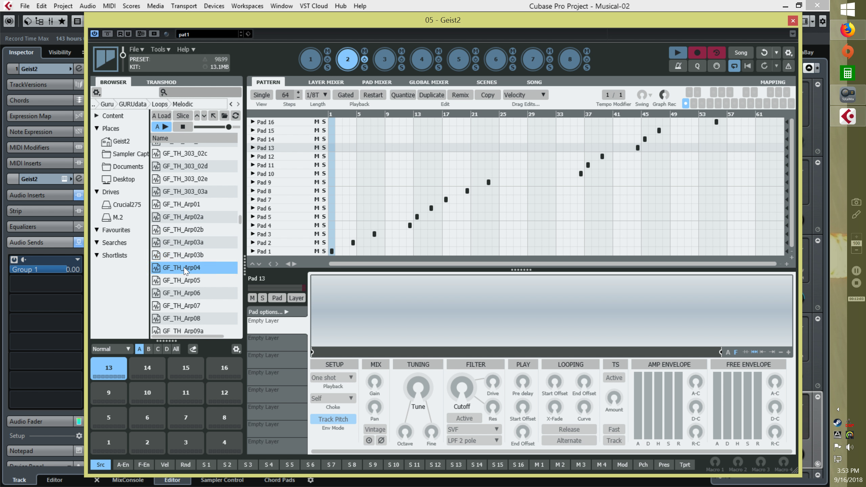
{"action": "left_click", "coordinate": [183, 281]}
{"action": "left_click", "coordinate": [185, 298]}
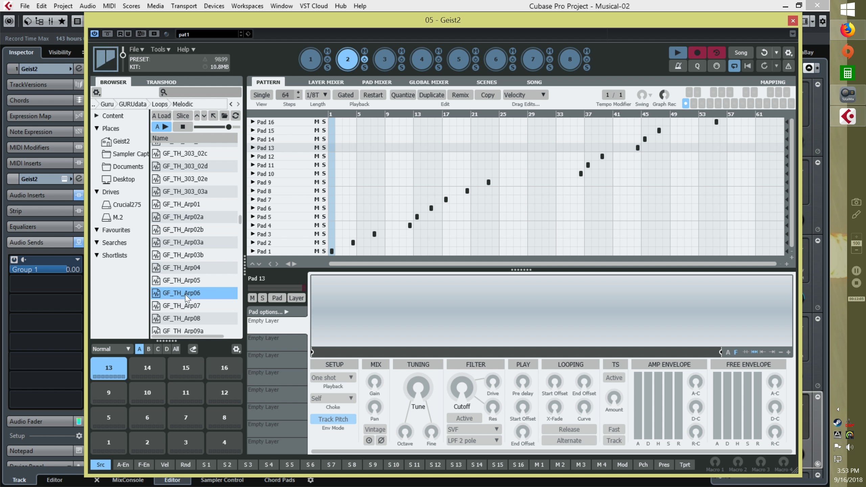
{"action": "left_click", "coordinate": [188, 319]}
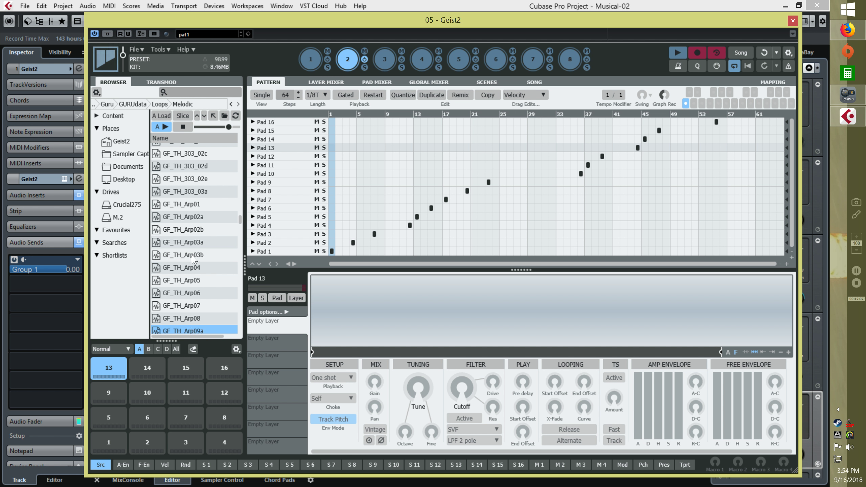
Step: Slice the GF_TH_Arp09a loop into engine 2 as audio plus pattern, accept the slicing, and start playback
{"action": "left_click", "coordinate": [182, 116]}
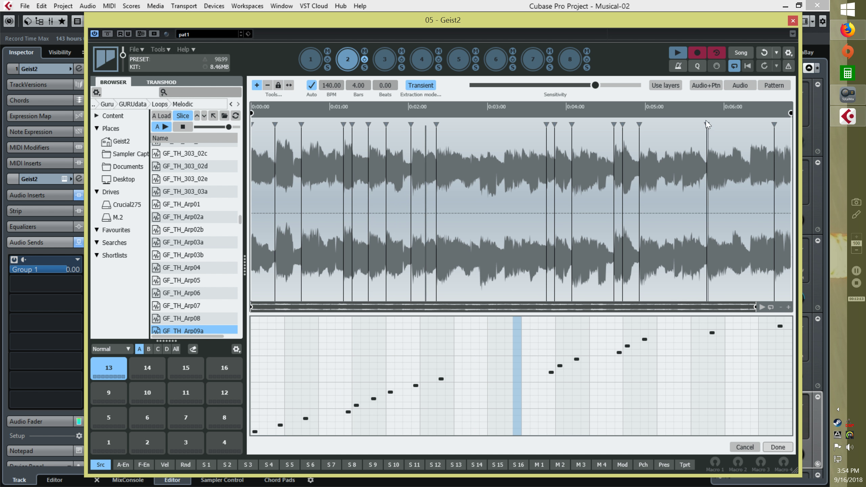
{"action": "left_click", "coordinate": [706, 86]}
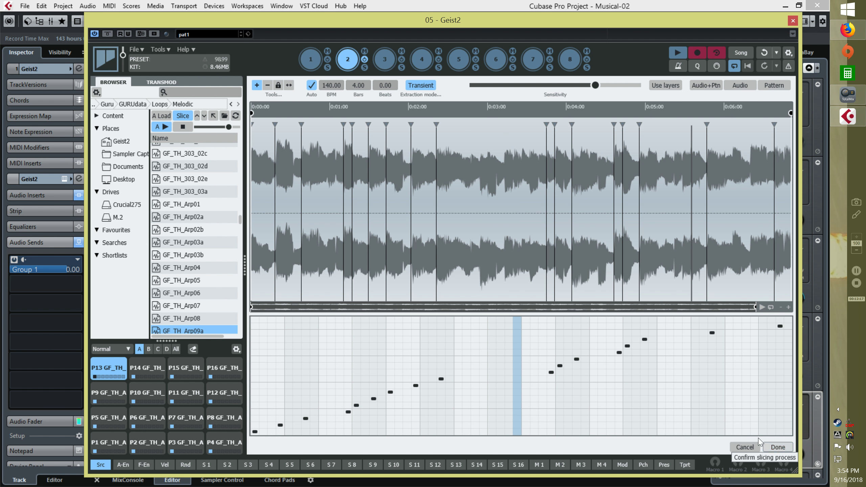
{"action": "left_click", "coordinate": [781, 447]}
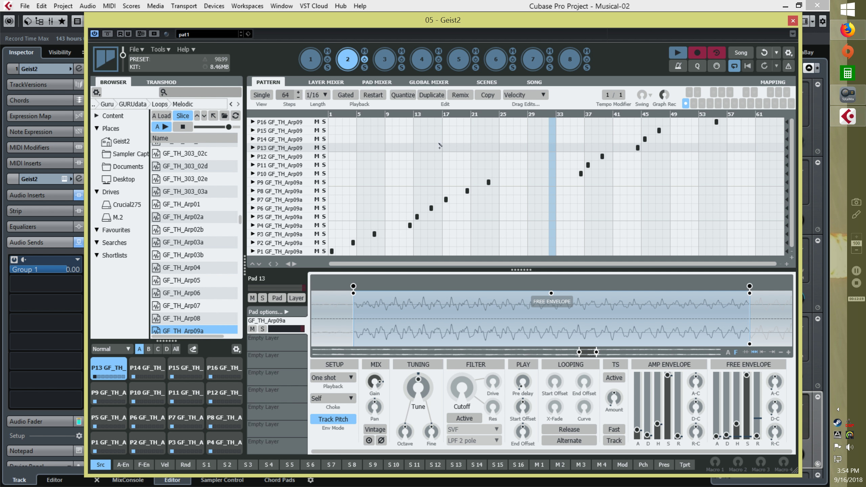
{"action": "left_click", "coordinate": [678, 53]}
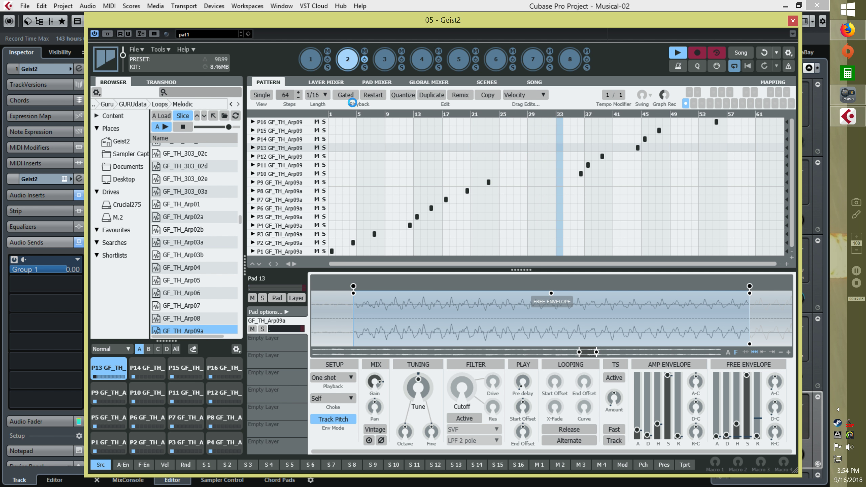
{"action": "left_click", "coordinate": [352, 98]}
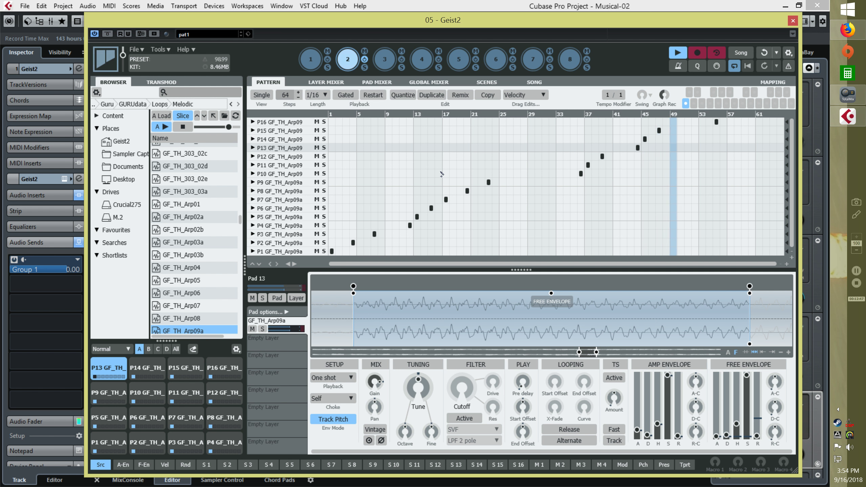
Step: Try a tempo modifier of 1/2 on engine 2's pattern, and restore it to 1/1
{"action": "left_click", "coordinate": [623, 93]}
{"action": "type", "text": "2"}
{"action": "key", "text": "Return"}
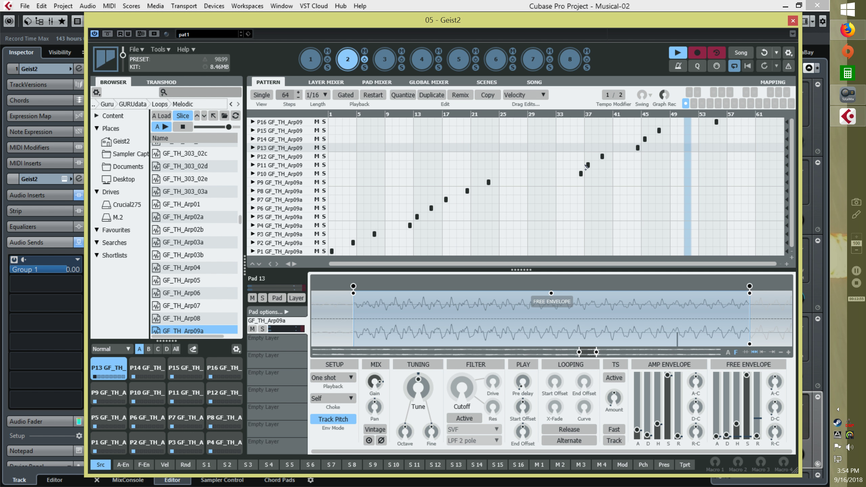
{"action": "left_click", "coordinate": [621, 94]}
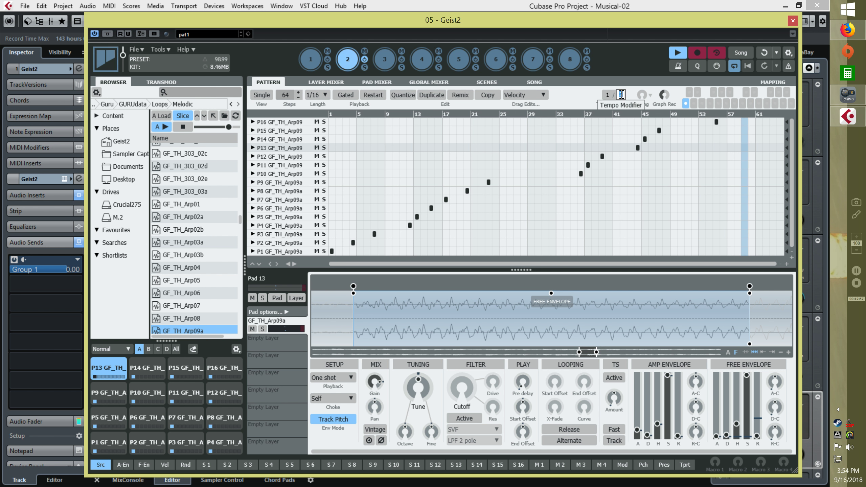
{"action": "type", "text": "1"}
Step: Show Cubase's transport panel, arrange it clear of the Geist2 window, and raise the project tempo to 111 BPM
{"action": "left_click_drag", "start_coordinate": [617, 19], "coordinate": [594, 216]}
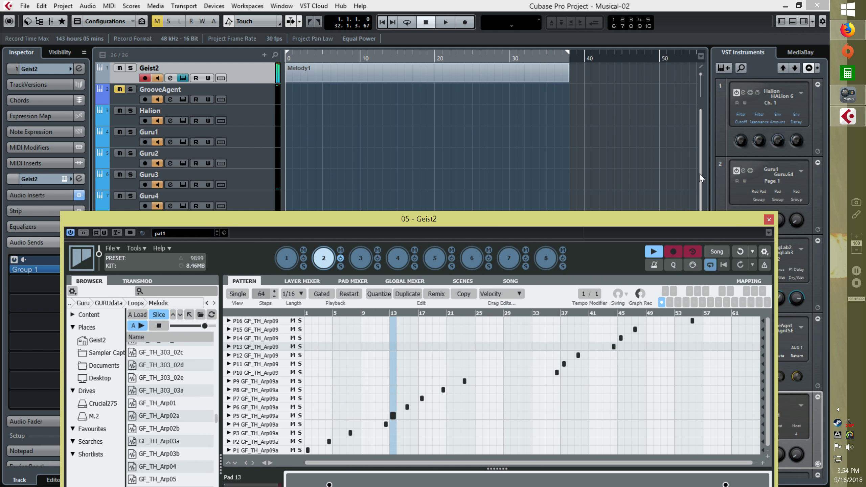
{"action": "key", "text": "F2"}
{"action": "left_click_drag", "start_coordinate": [673, 218], "coordinate": [673, 323]}
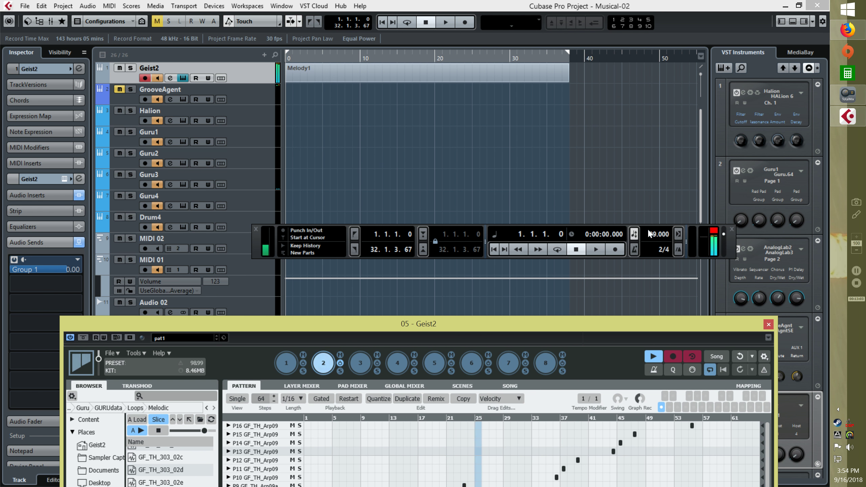
{"action": "left_click_drag", "start_coordinate": [658, 225], "coordinate": [663, 21]}
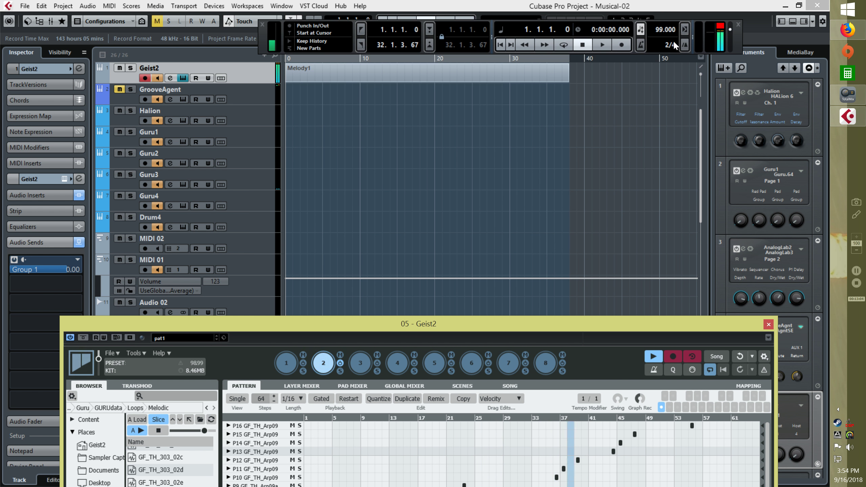
{"action": "scroll", "coordinate": [660, 28], "scroll_direction": "up", "scroll_amount": 12}
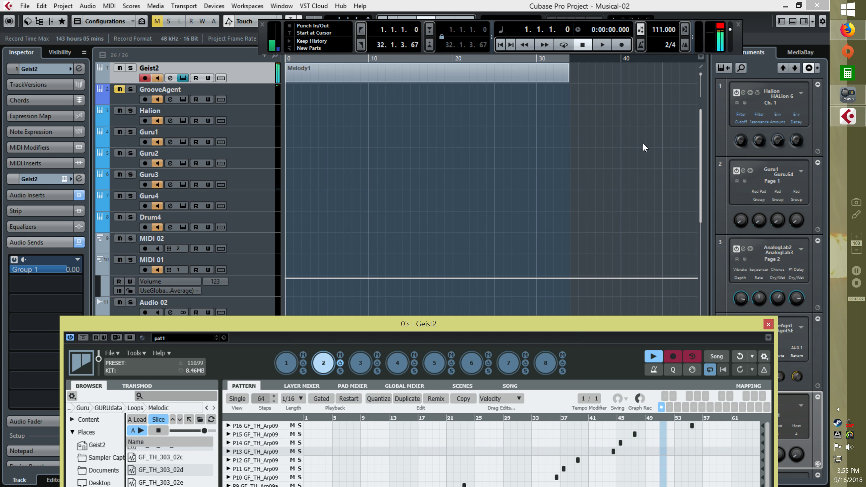
{"action": "left_click_drag", "start_coordinate": [625, 321], "coordinate": [652, 102]}
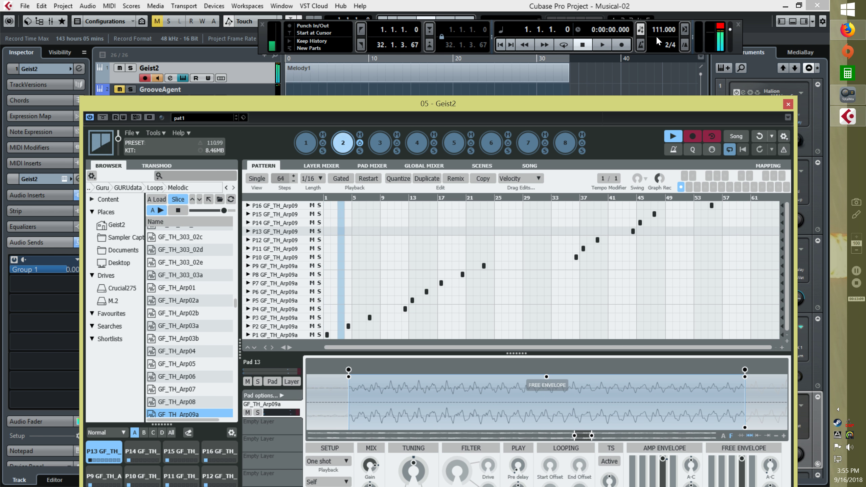
Step: Vary the project tempo from 52 up to 146 BPM while the pattern plays, and settle on 141 BPM
{"action": "scroll", "coordinate": [661, 29], "scroll_direction": "down", "scroll_amount": 20}
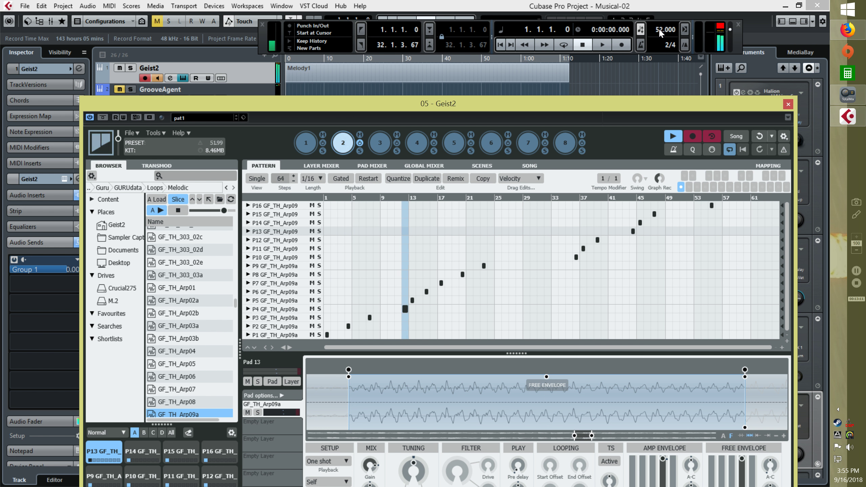
{"action": "scroll", "coordinate": [665, 28], "scroll_direction": "up", "scroll_amount": 18}
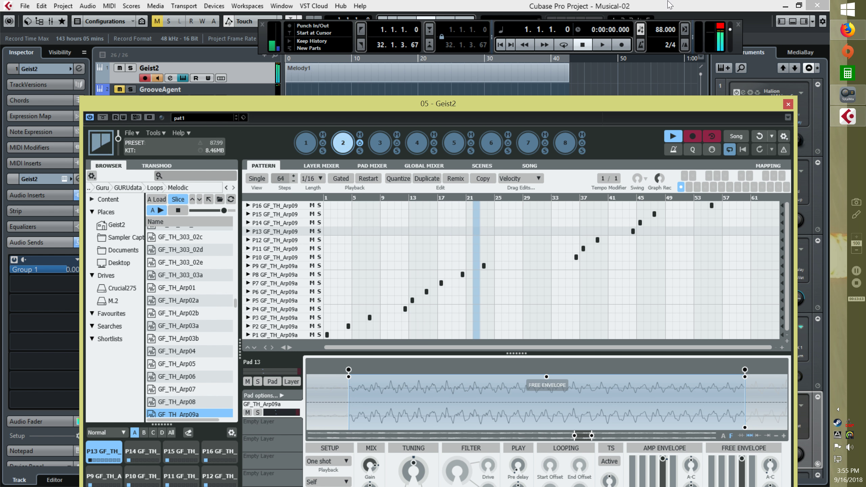
{"action": "scroll", "coordinate": [663, 30], "scroll_direction": "up", "scroll_amount": 13}
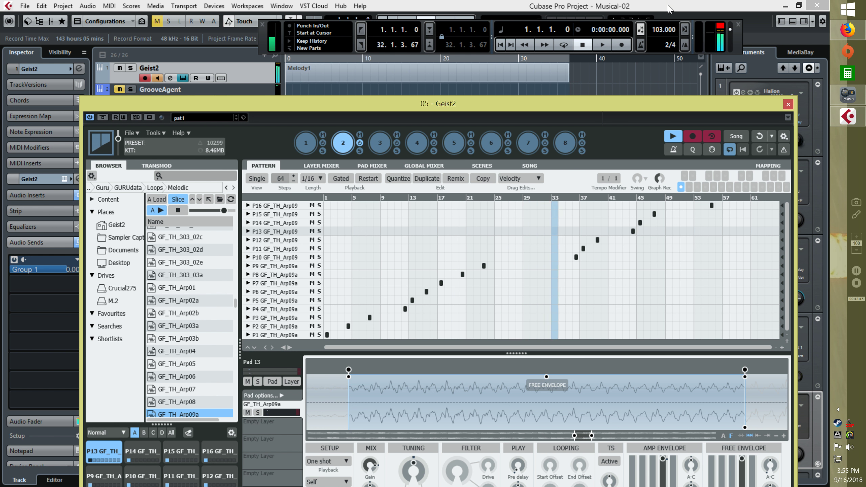
{"action": "scroll", "coordinate": [661, 30], "scroll_direction": "up", "scroll_amount": 16}
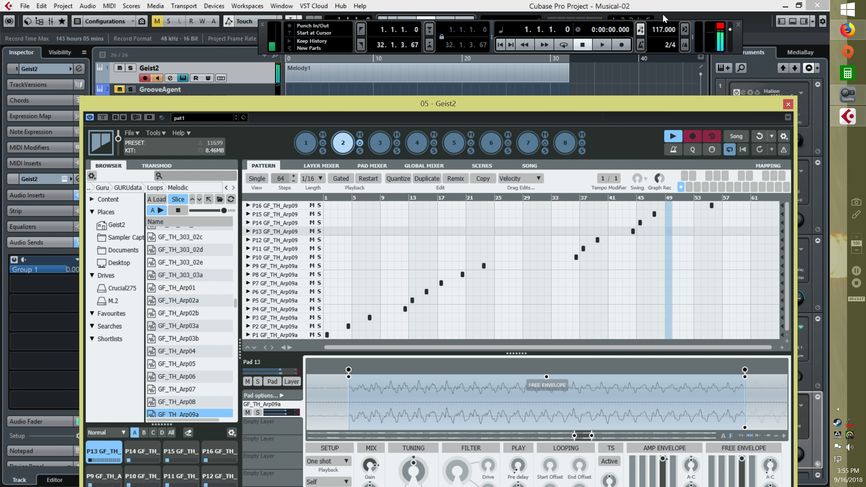
{"action": "scroll", "coordinate": [659, 29], "scroll_direction": "up", "scroll_amount": 13}
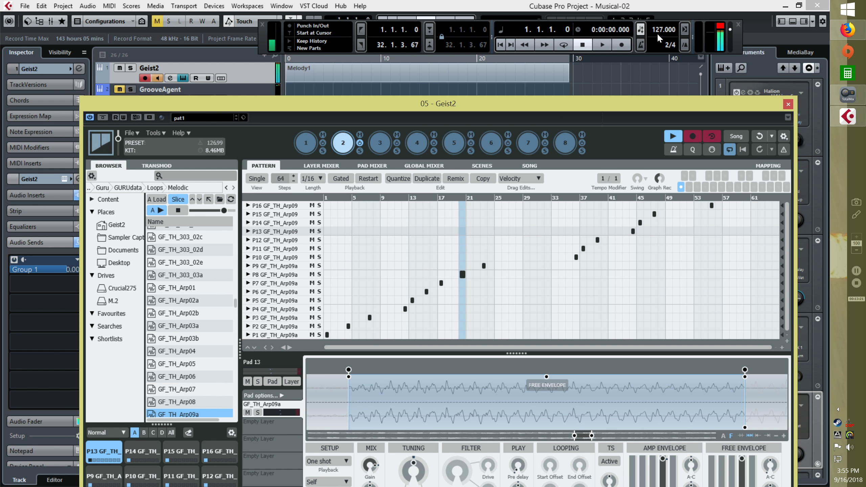
{"action": "scroll", "coordinate": [660, 29], "scroll_direction": "up", "scroll_amount": 19}
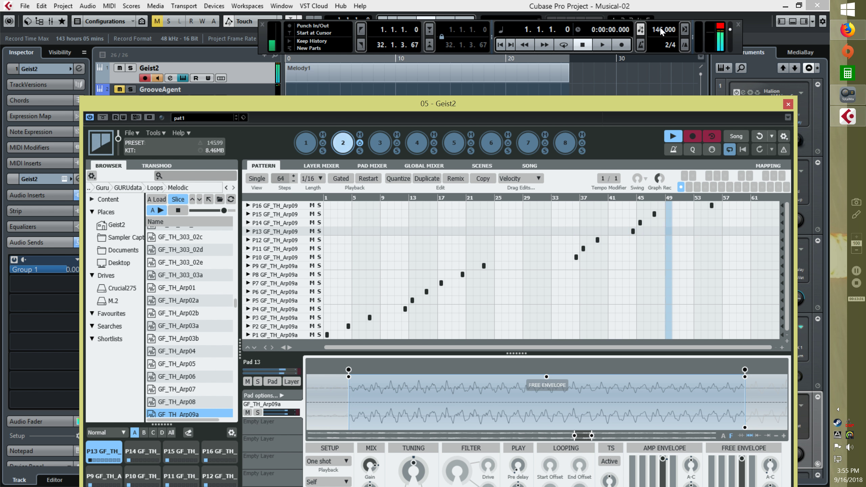
{"action": "scroll", "coordinate": [660, 33], "scroll_direction": "down", "scroll_amount": 2}
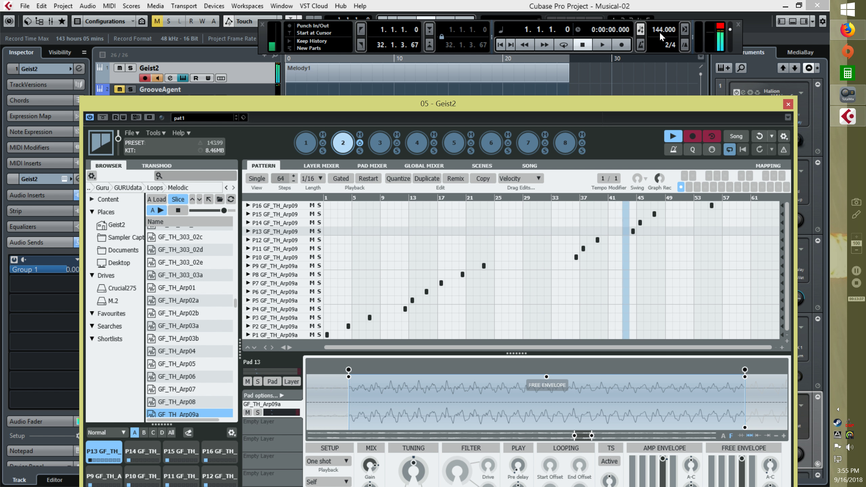
{"action": "scroll", "coordinate": [662, 37], "scroll_direction": "down", "scroll_amount": 3}
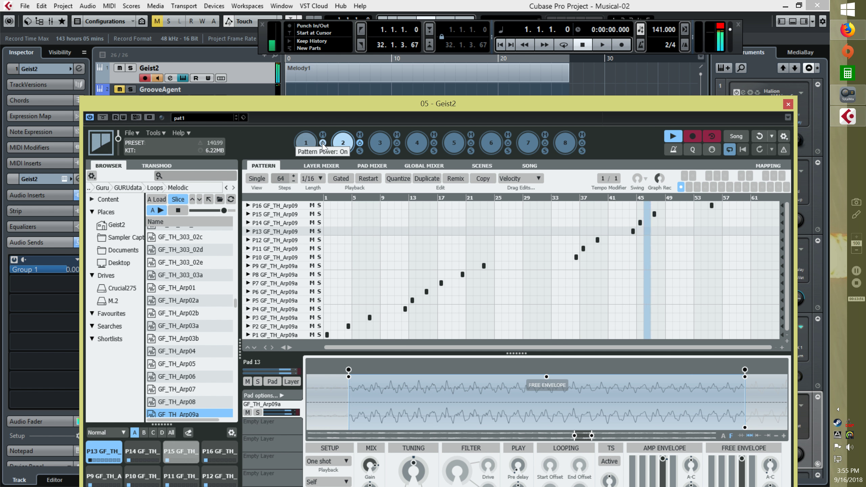
Step: Switch pattern power off for engine 2 and on for engine 3, stopping playback in between
{"action": "left_click", "coordinate": [360, 143]}
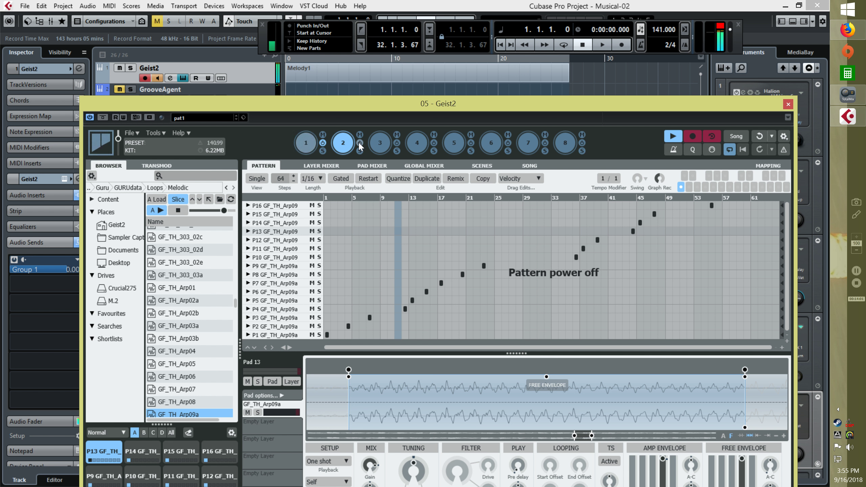
{"action": "left_click", "coordinate": [360, 144]}
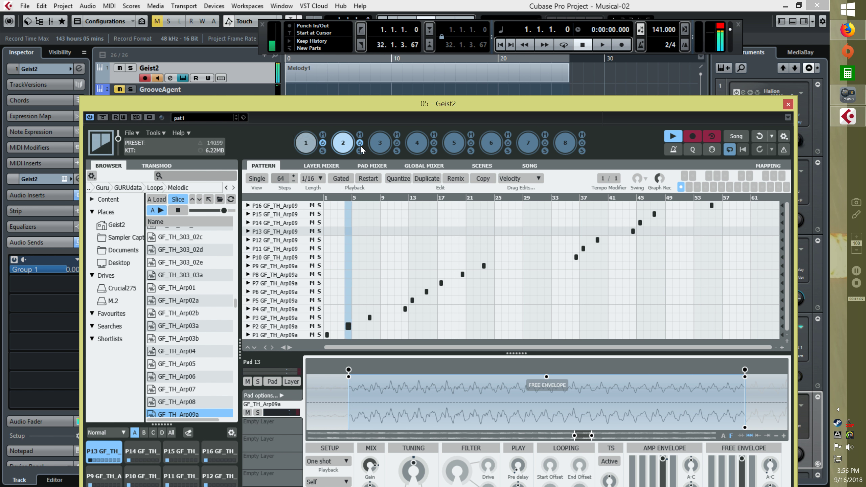
{"action": "left_click", "coordinate": [359, 143]}
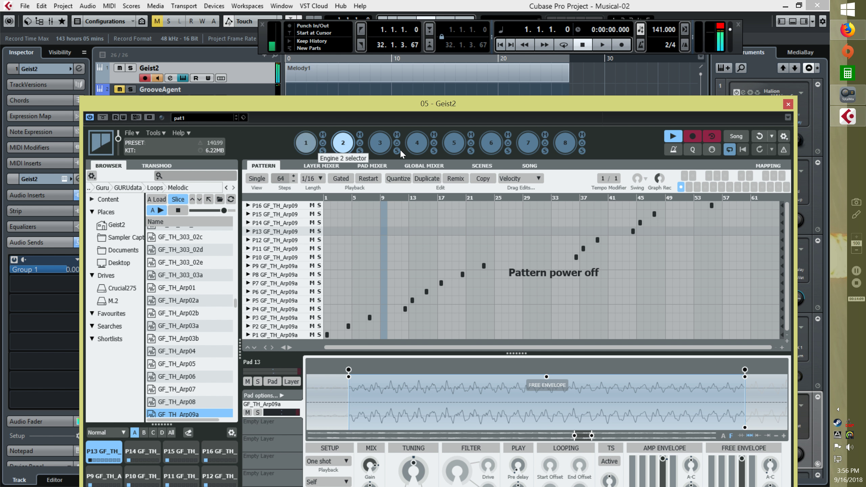
{"action": "key", "text": "space"}
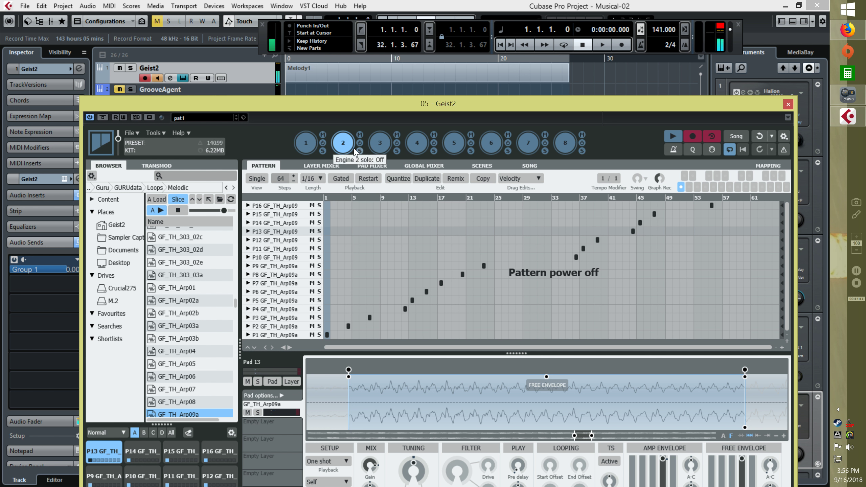
{"action": "left_click", "coordinate": [385, 143]}
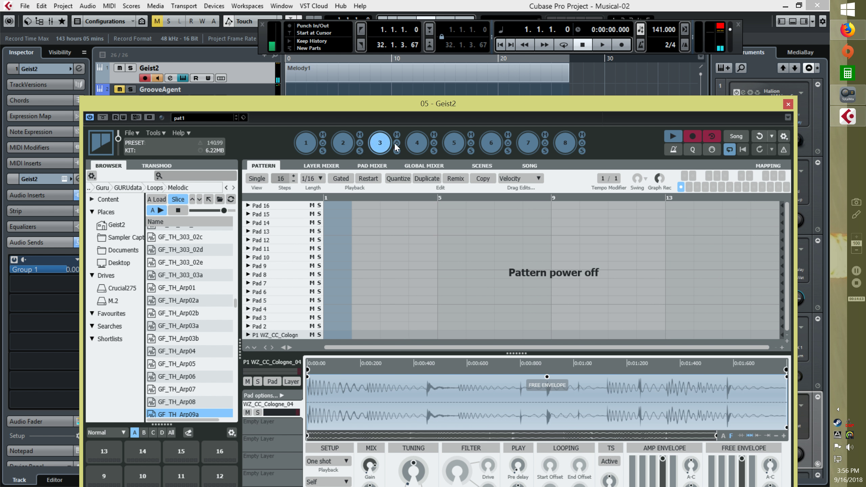
{"action": "left_click", "coordinate": [397, 144]}
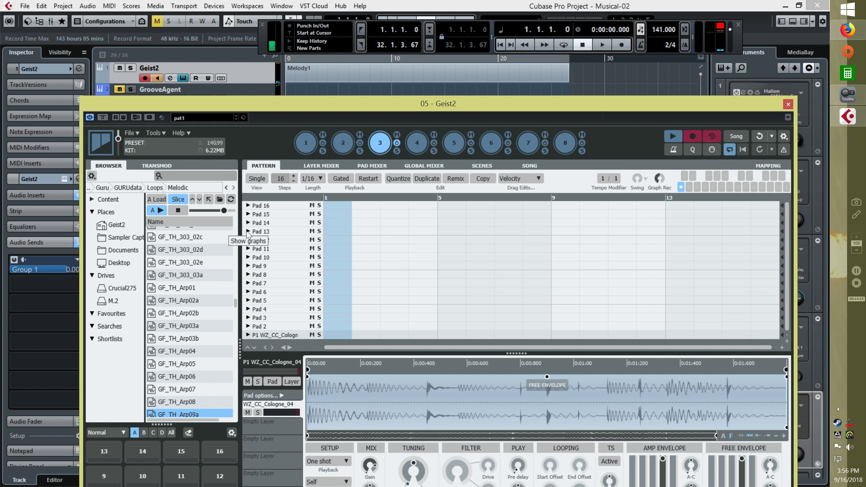
Step: Look for loops in the Crucial275 drive's Program Files\FXpansion\Geist2 folder, with auto-load on in place of slicing
{"action": "left_click", "coordinate": [120, 289]}
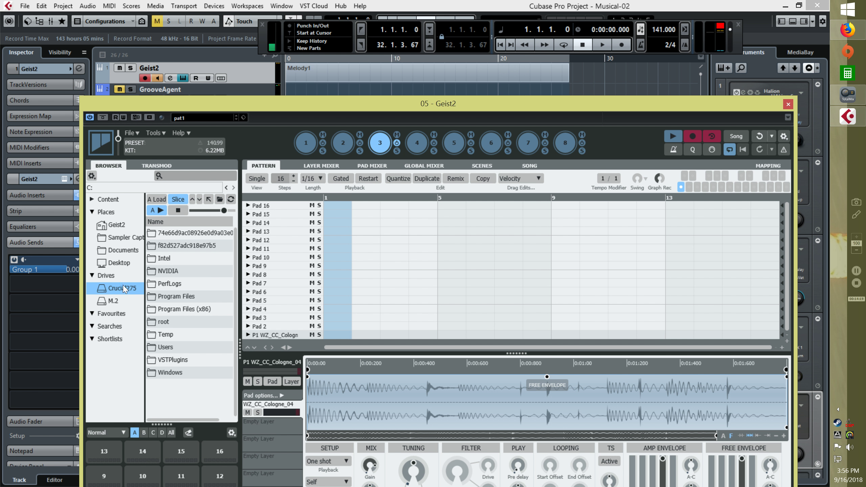
{"action": "left_click", "coordinate": [161, 199]}
{"action": "double_click", "coordinate": [170, 296]}
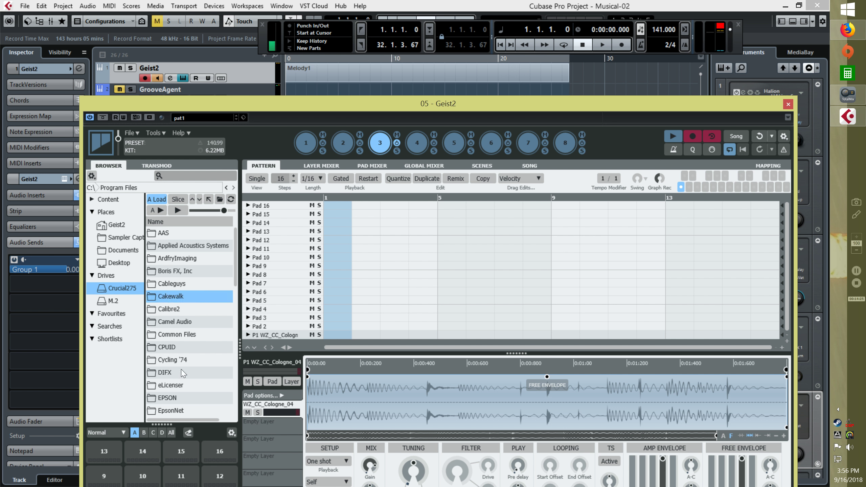
{"action": "scroll", "coordinate": [183, 373], "scroll_direction": "down", "scroll_amount": 1}
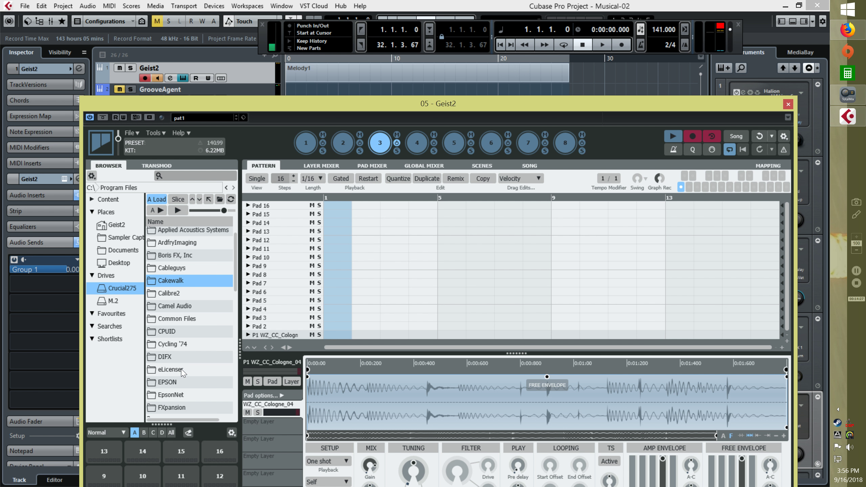
{"action": "left_click", "coordinate": [180, 408]}
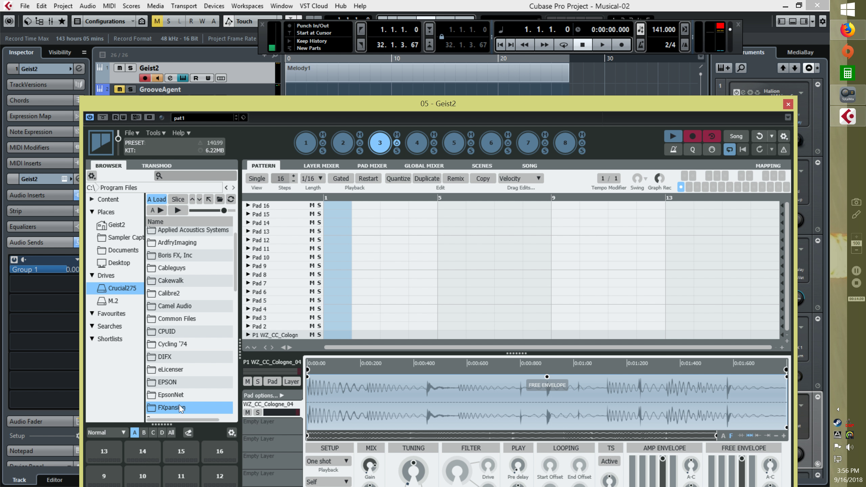
{"action": "double_click", "coordinate": [175, 407]}
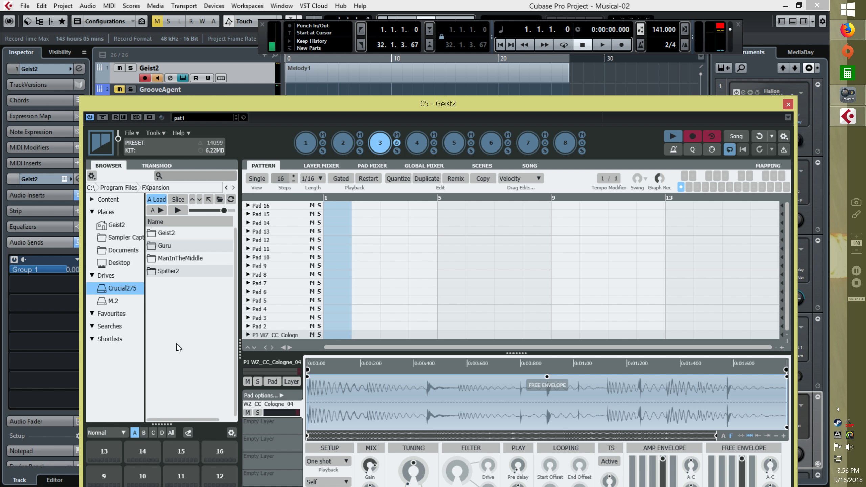
{"action": "double_click", "coordinate": [171, 234]}
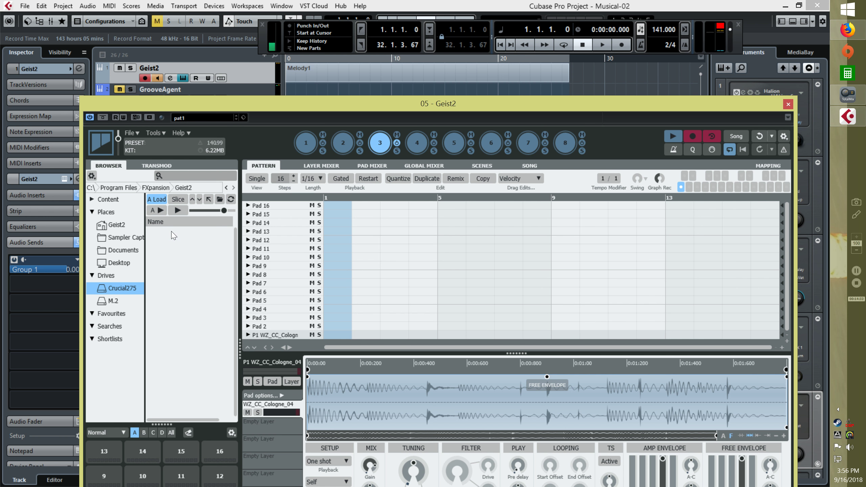
Step: Browse the M.2 drive's Geist2content folder to 80s Electro & Hip Hop\Loops\Beats\REX
{"action": "left_click", "coordinate": [122, 301]}
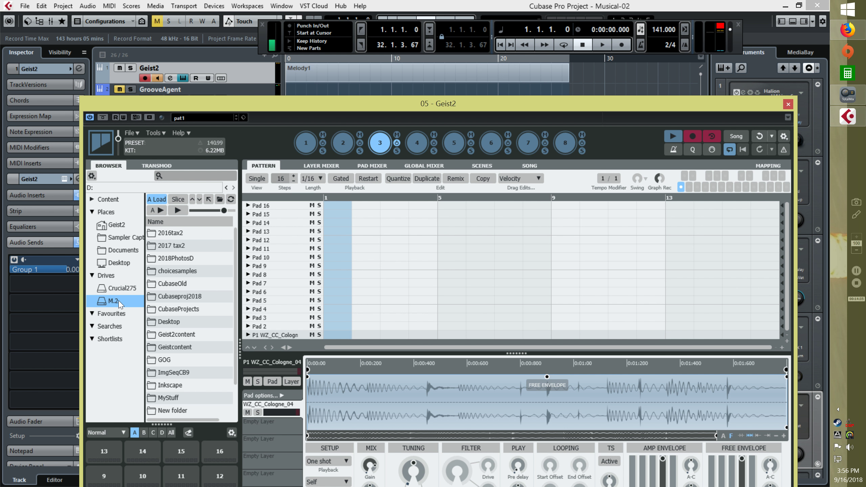
{"action": "double_click", "coordinate": [176, 335]}
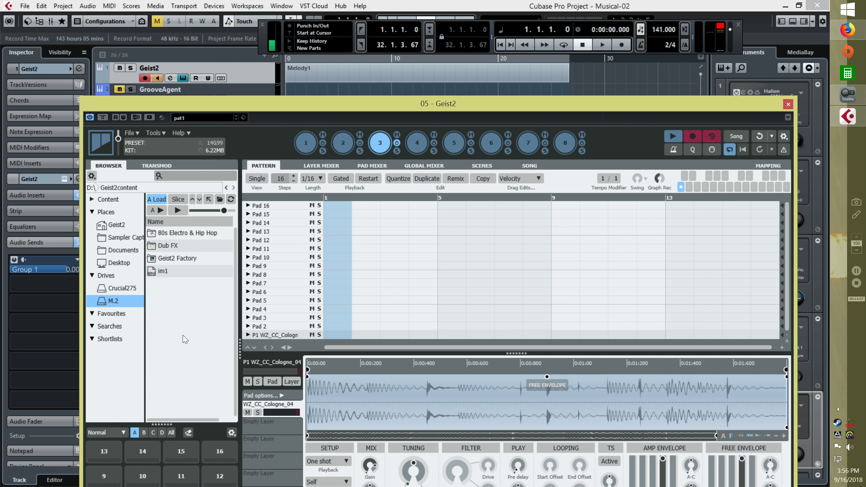
{"action": "double_click", "coordinate": [185, 259]}
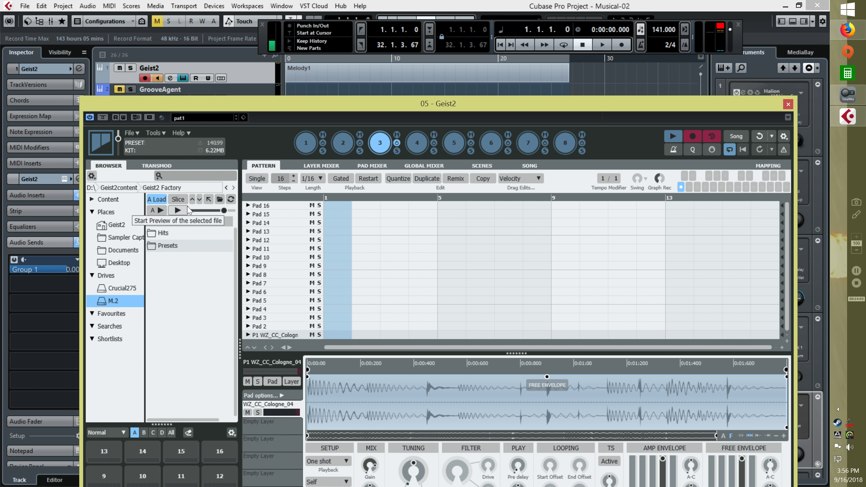
{"action": "left_click", "coordinate": [208, 200]}
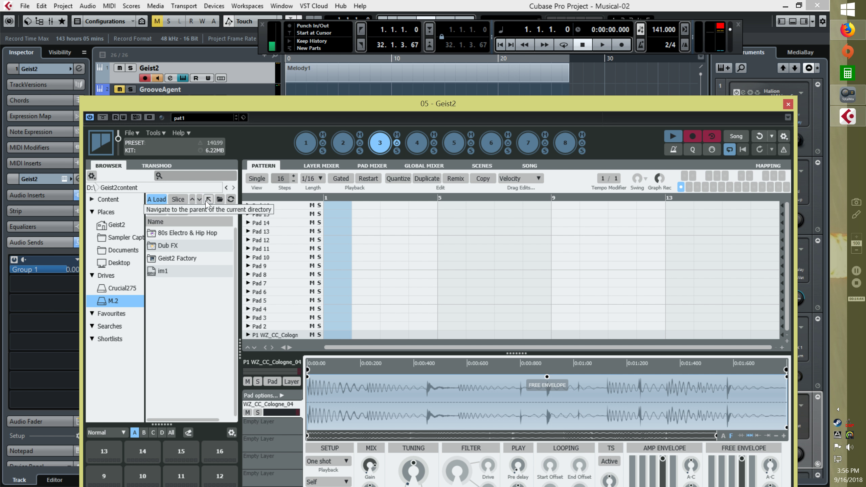
{"action": "double_click", "coordinate": [187, 234]}
{"action": "double_click", "coordinate": [177, 245]}
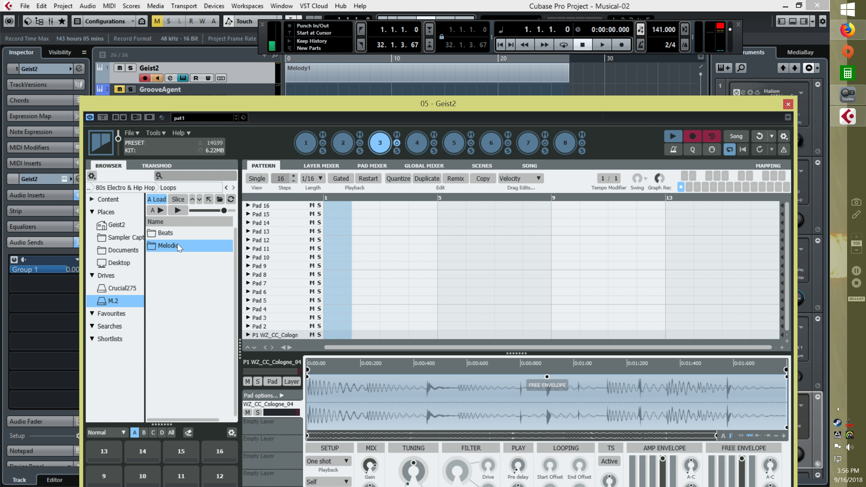
{"action": "double_click", "coordinate": [174, 233]}
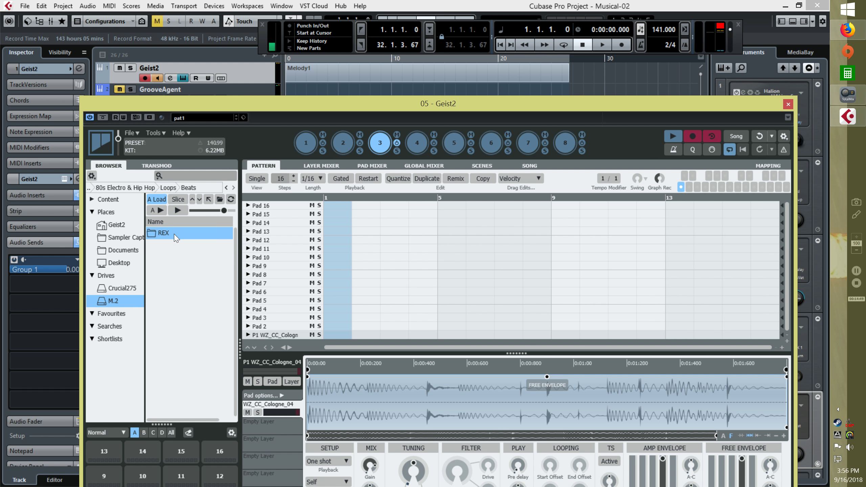
{"action": "double_click", "coordinate": [173, 235]}
Step: Turn on automatic preview and audition Beat 10, Beat 09 and Beat 05 on engine 3
{"action": "left_click", "coordinate": [185, 347]}
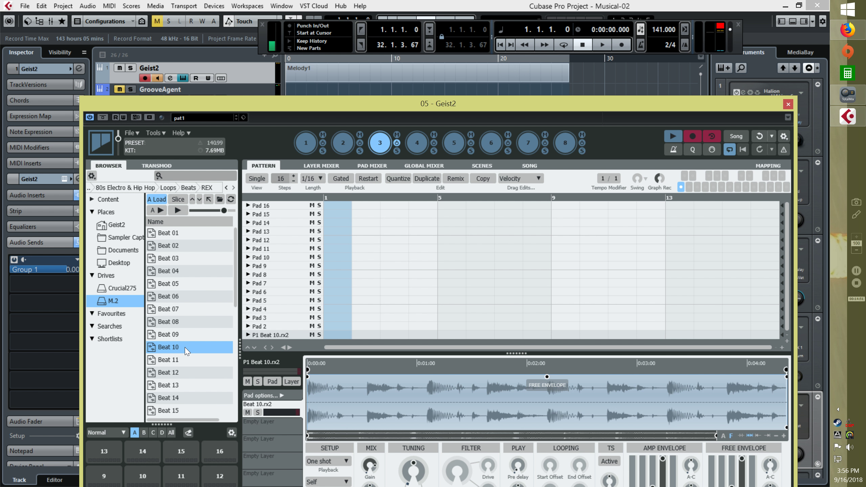
{"action": "left_click", "coordinate": [177, 210]}
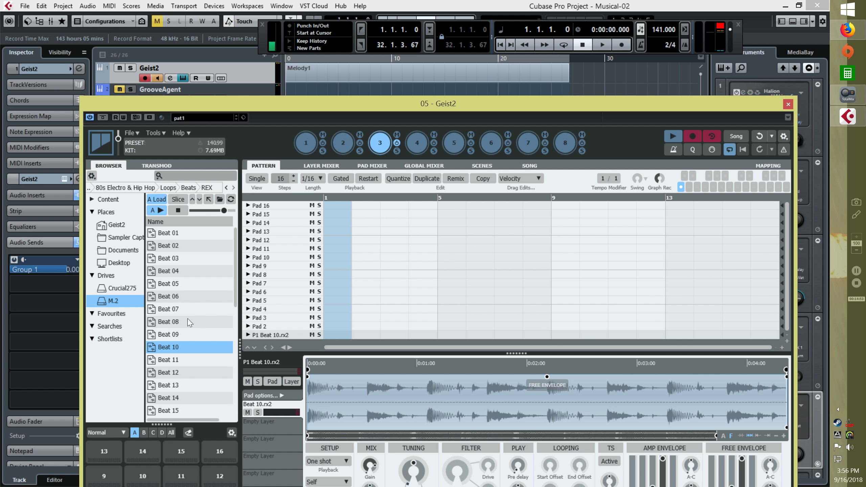
{"action": "left_click", "coordinate": [189, 336]}
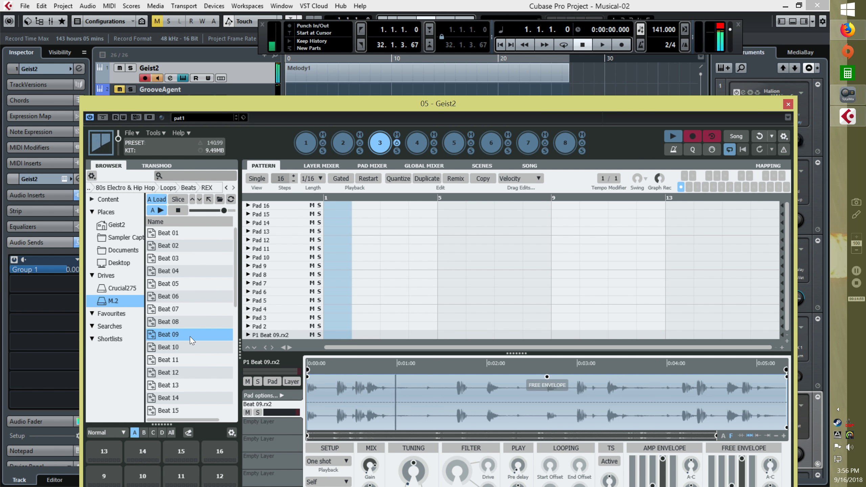
{"action": "left_click", "coordinate": [184, 284]}
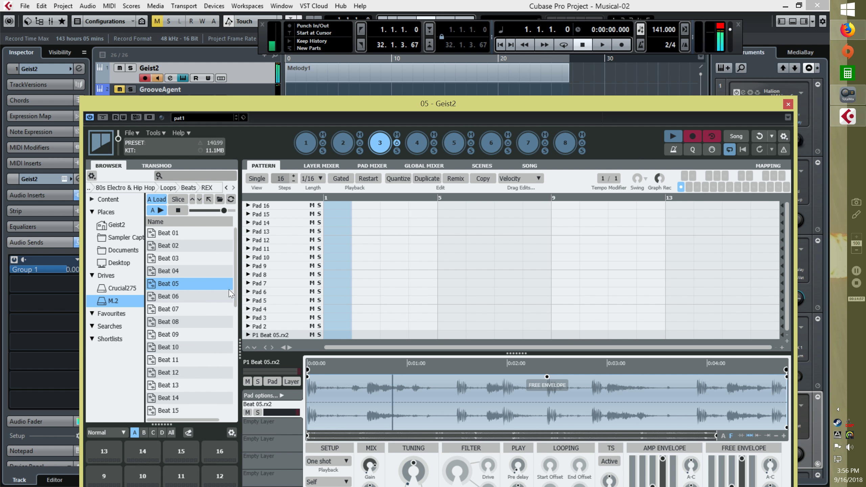
Step: Slice Beat 05 with auto-load off, and extract its audio and pattern to engine 3
{"action": "left_click_drag", "start_coordinate": [235, 291], "coordinate": [233, 295]}
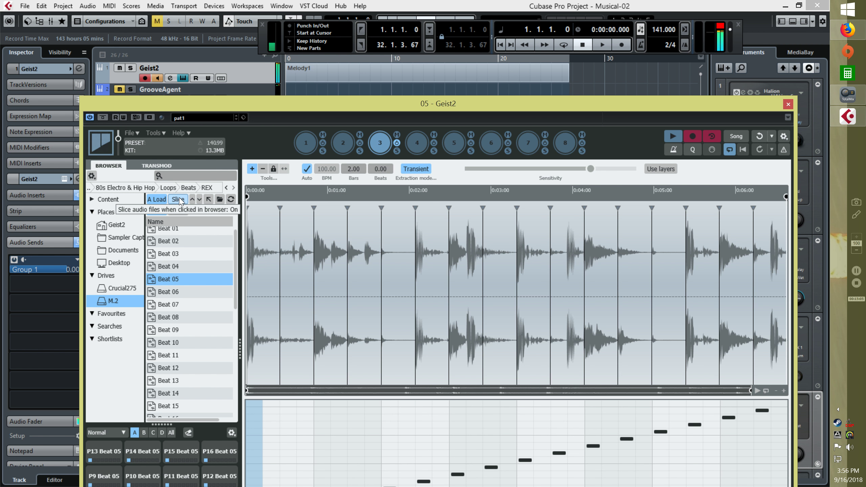
{"action": "left_click_drag", "start_coordinate": [286, 108], "coordinate": [273, 26]}
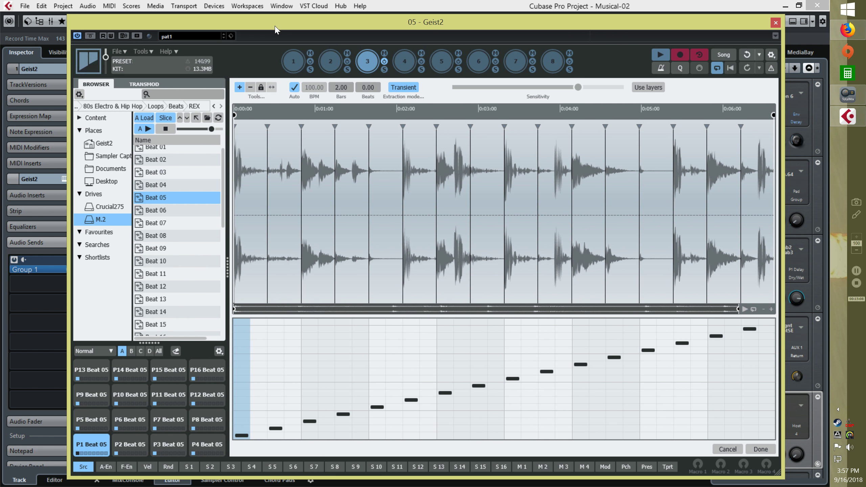
{"action": "left_click", "coordinate": [142, 118]}
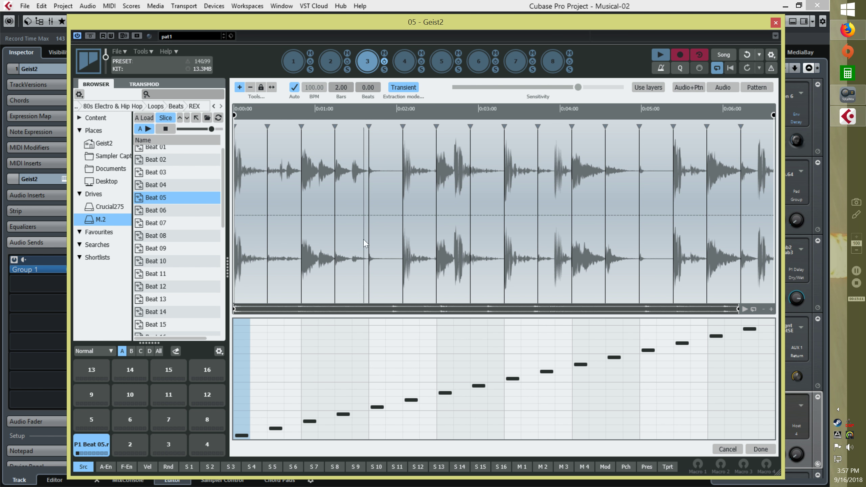
{"action": "left_click", "coordinate": [689, 88]}
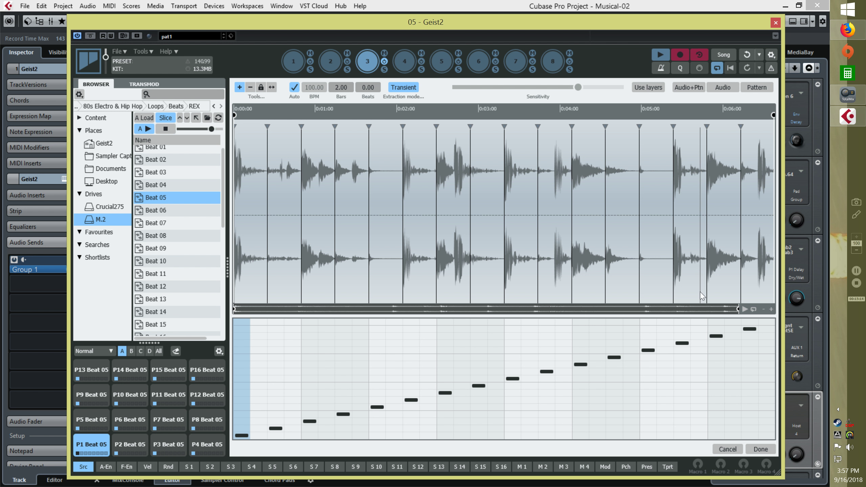
{"action": "left_click", "coordinate": [760, 449]}
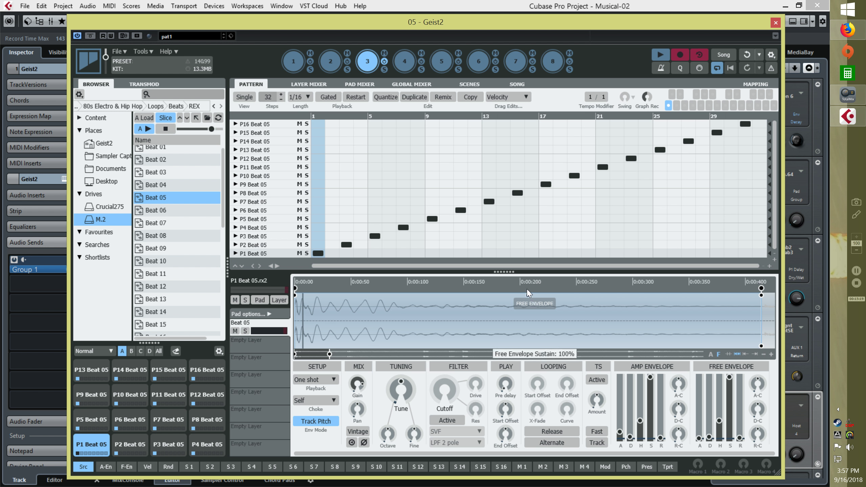
Step: Play the patterns and lower the gain of engines 3 and 2 in the global mixer
{"action": "left_click", "coordinate": [528, 294]}
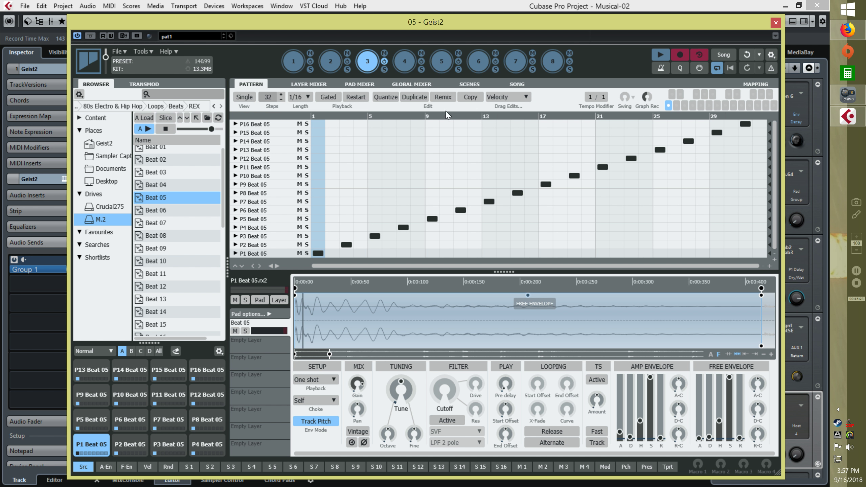
{"action": "left_click", "coordinate": [659, 55]}
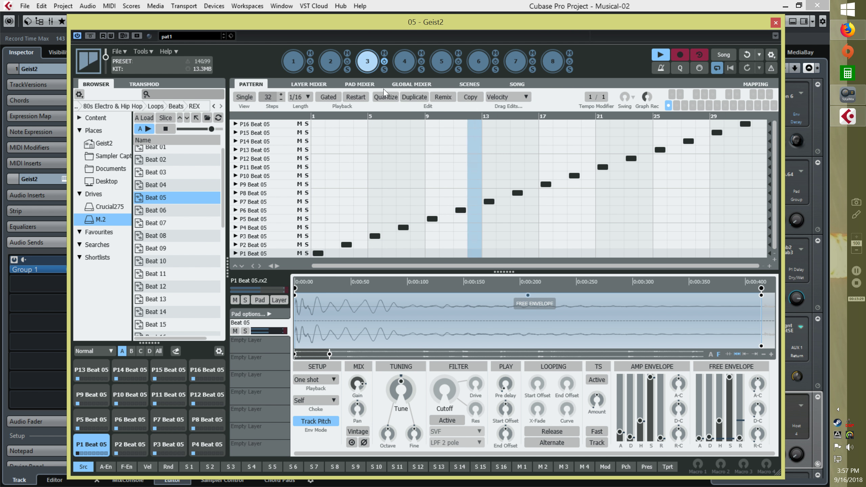
{"action": "left_click", "coordinate": [412, 84]}
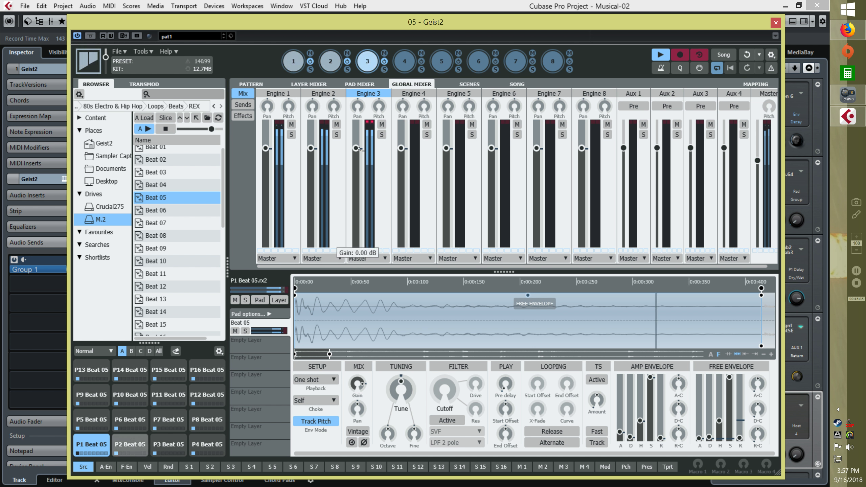
{"action": "left_click_drag", "start_coordinate": [355, 148], "coordinate": [356, 184]}
{"action": "left_click_drag", "start_coordinate": [317, 150], "coordinate": [317, 195]}
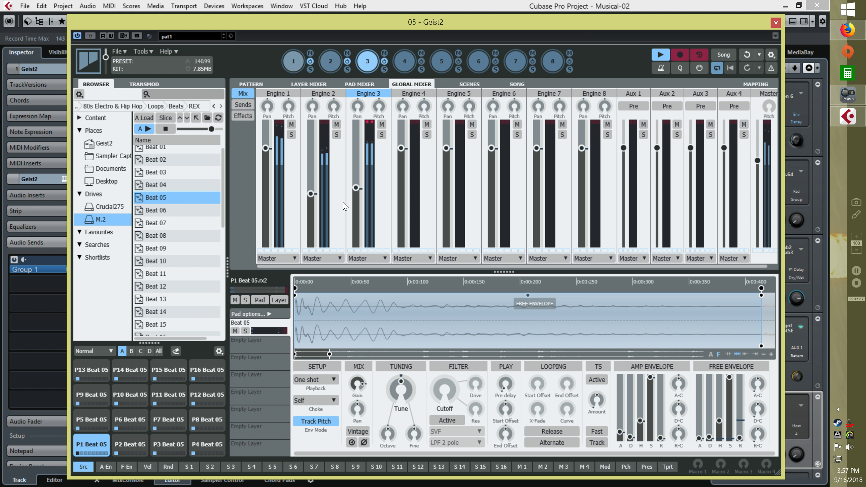
{"action": "mouse_move", "coordinate": [402, 150]}
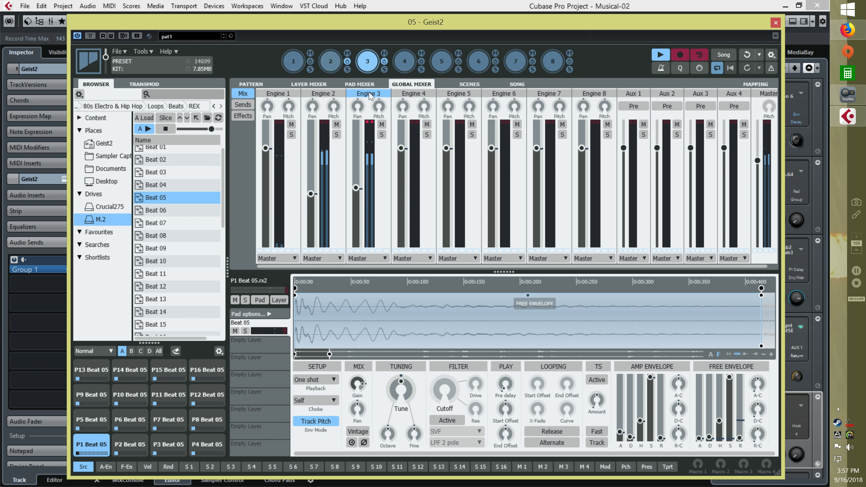
Step: Toggle pattern power for engine 3 and engine 1 during playback to drop their loops out and in
{"action": "left_click", "coordinate": [385, 62]}
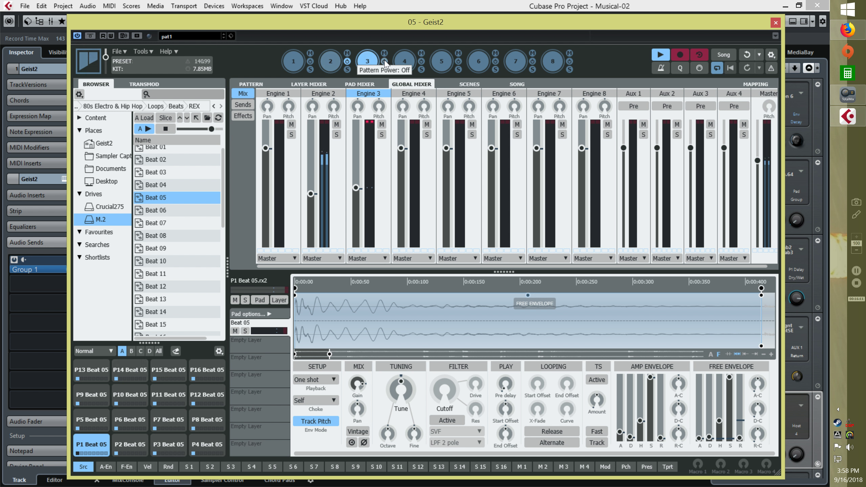
{"action": "left_click", "coordinate": [385, 63]}
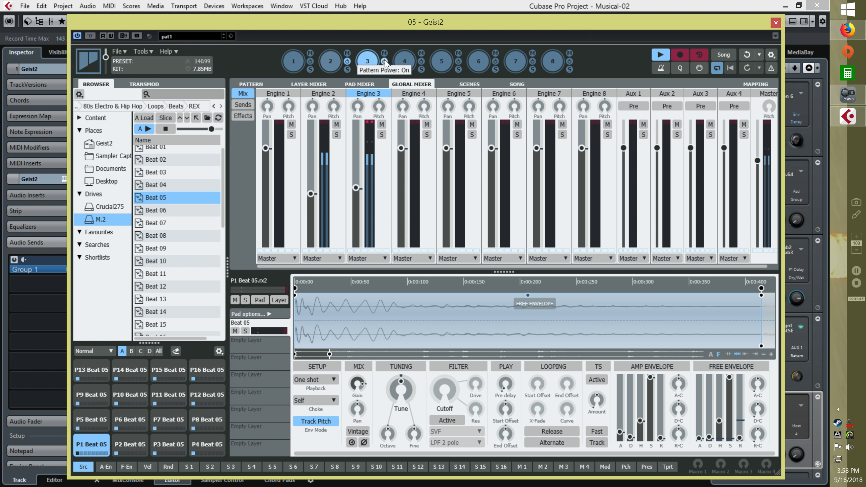
{"action": "left_click", "coordinate": [385, 63]}
{"action": "left_click", "coordinate": [385, 62]}
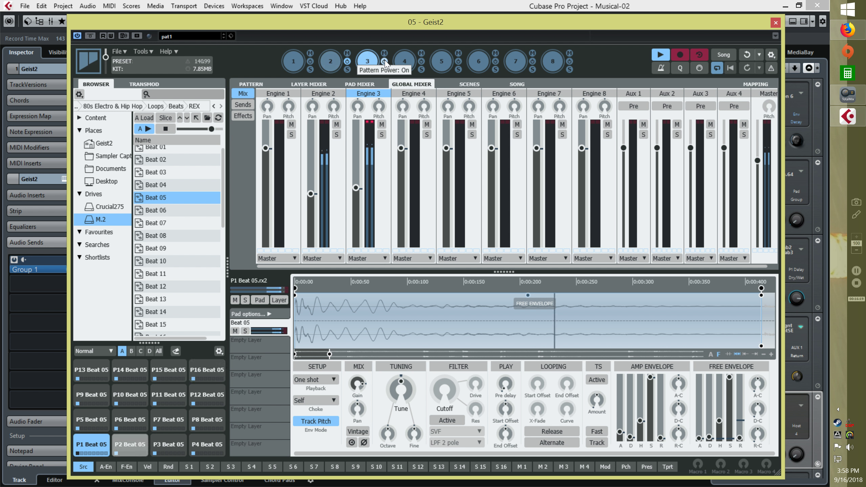
{"action": "left_click", "coordinate": [310, 63]}
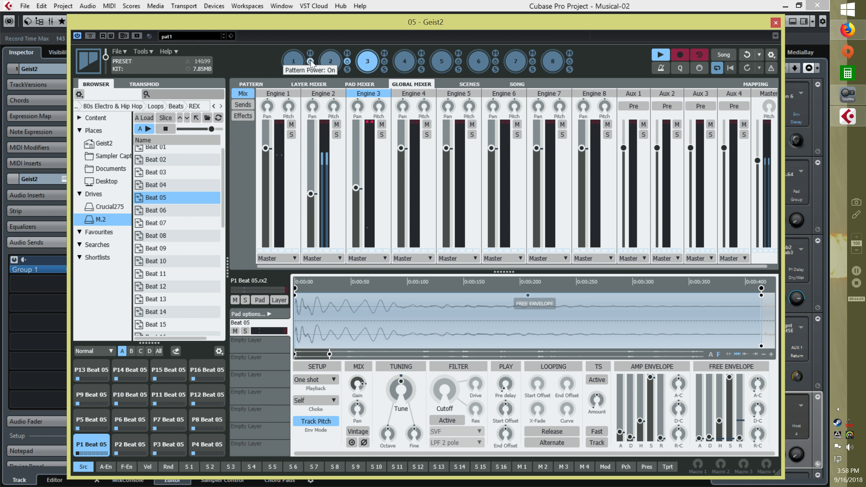
{"action": "left_click", "coordinate": [311, 62]}
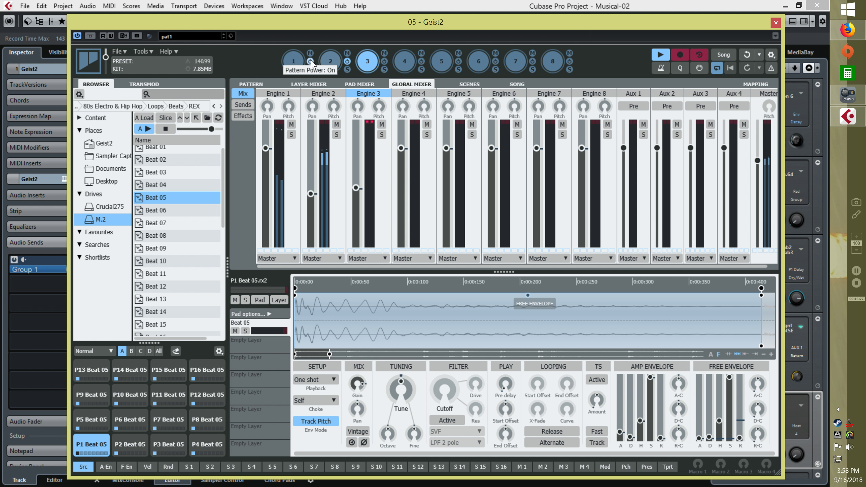
{"action": "left_click", "coordinate": [311, 62]}
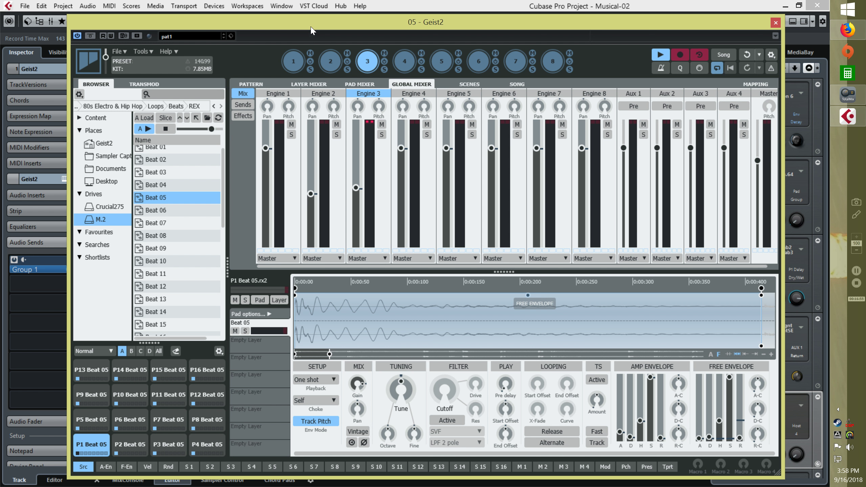
{"action": "left_click_drag", "start_coordinate": [315, 26], "coordinate": [319, 36]}
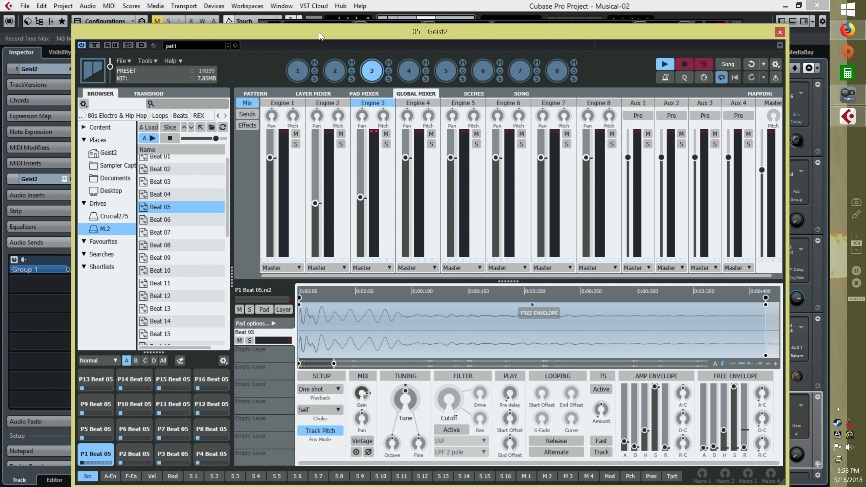
{"action": "left_click_drag", "start_coordinate": [323, 34], "coordinate": [326, 34]}
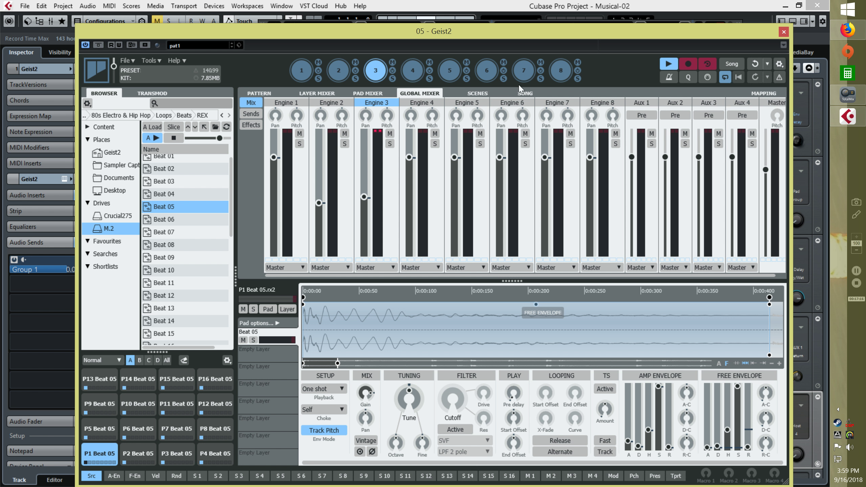
Step: Select engine 1 and toggle its pattern power on and off to hear its loop drop in and out
{"action": "right_click", "coordinate": [379, 74]}
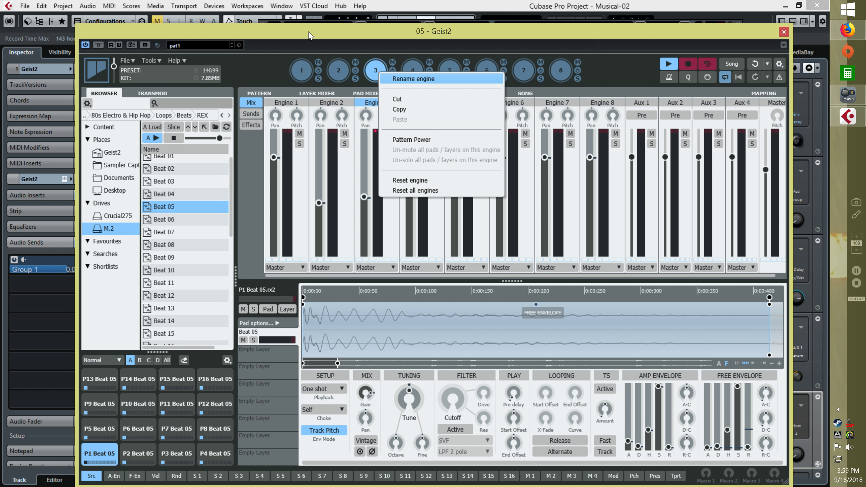
{"action": "left_click", "coordinate": [303, 66]}
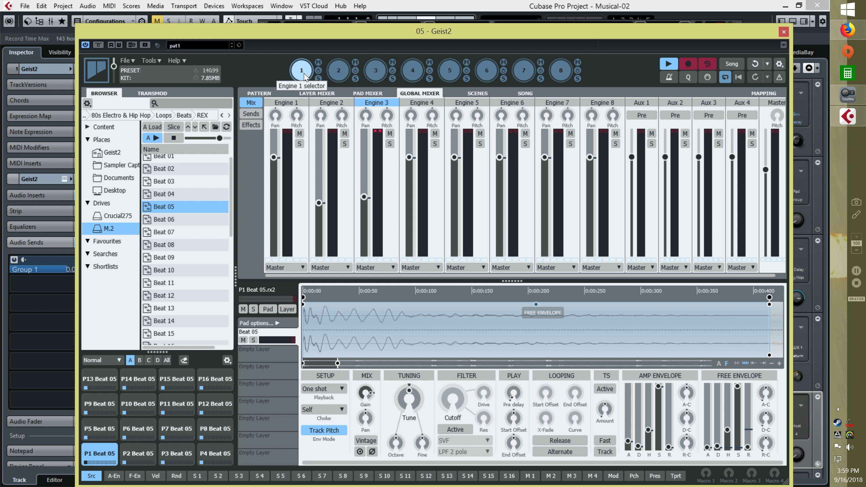
{"action": "left_click", "coordinate": [303, 73]}
{"action": "left_click", "coordinate": [319, 71]}
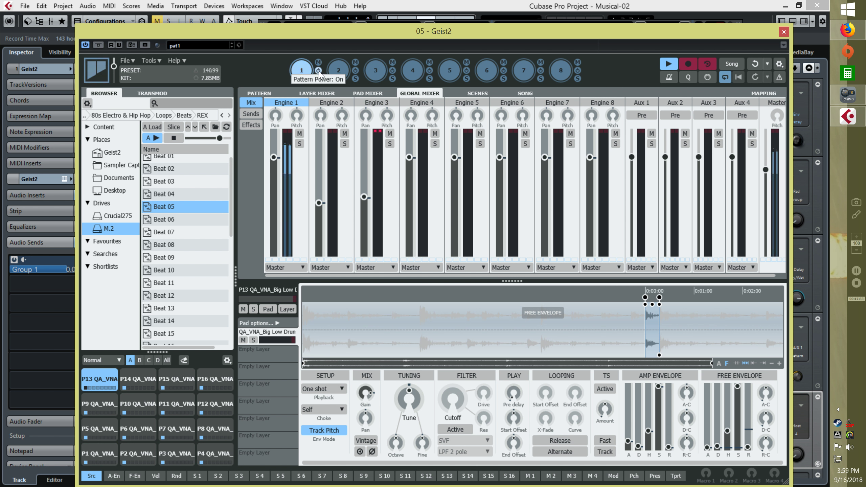
{"action": "left_click", "coordinate": [318, 71]}
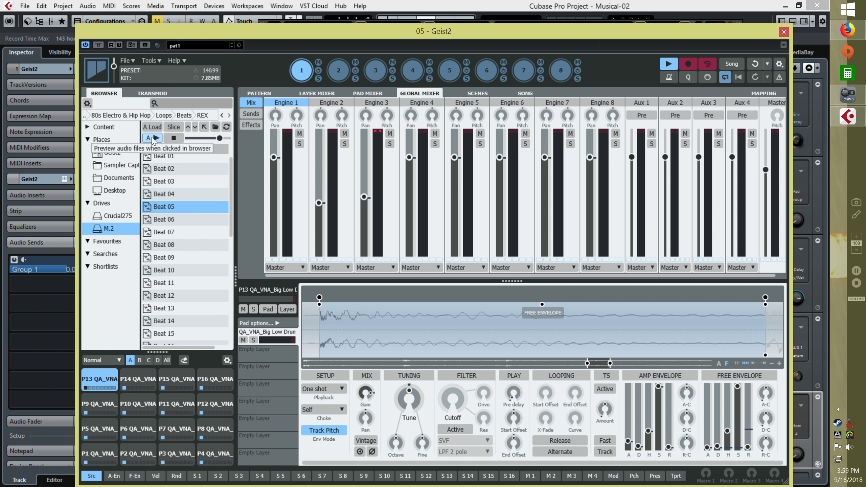
Step: Audition Beat 02 and Beat 03, and select engine 4 with its pattern power on
{"action": "left_click", "coordinate": [165, 167]}
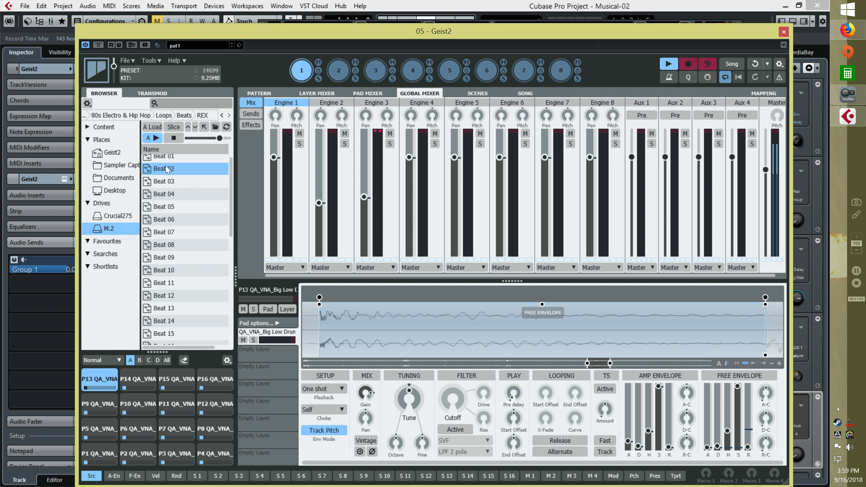
{"action": "key", "text": "Down"}
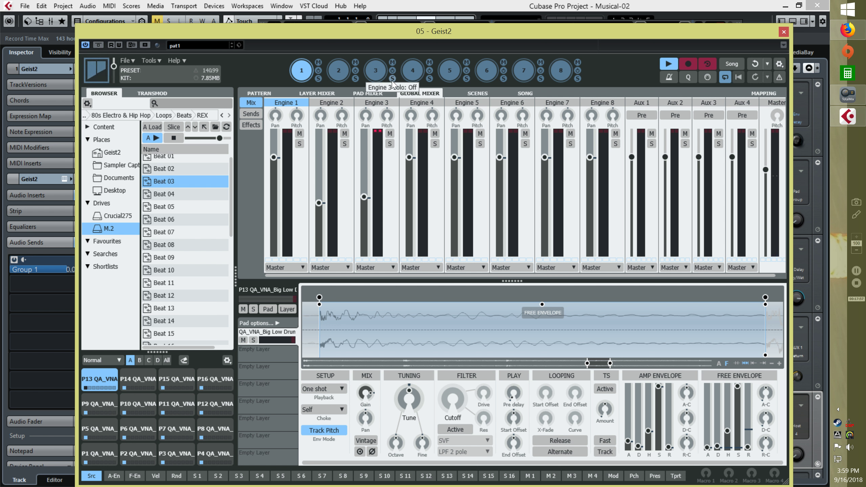
{"action": "left_click", "coordinate": [413, 72]}
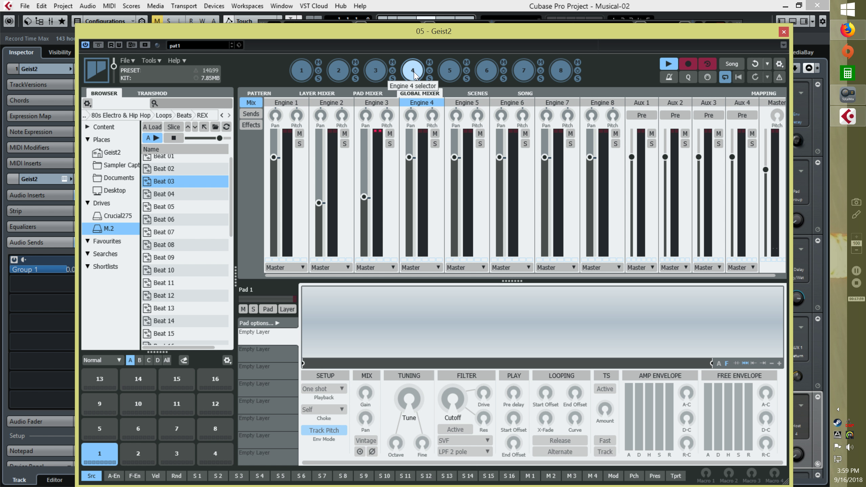
{"action": "left_click", "coordinate": [429, 70]}
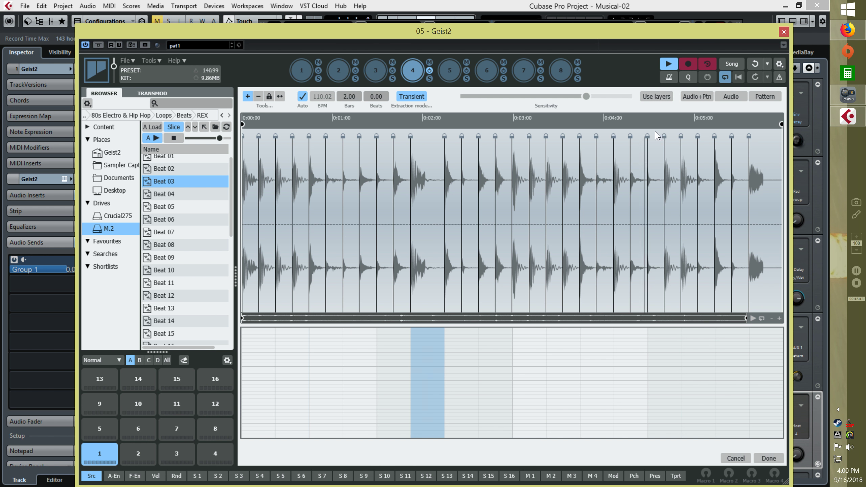
Step: Extract the sliced Beat 03's audio and pattern to engine 4 and show the resulting pattern
{"action": "left_click", "coordinate": [702, 98]}
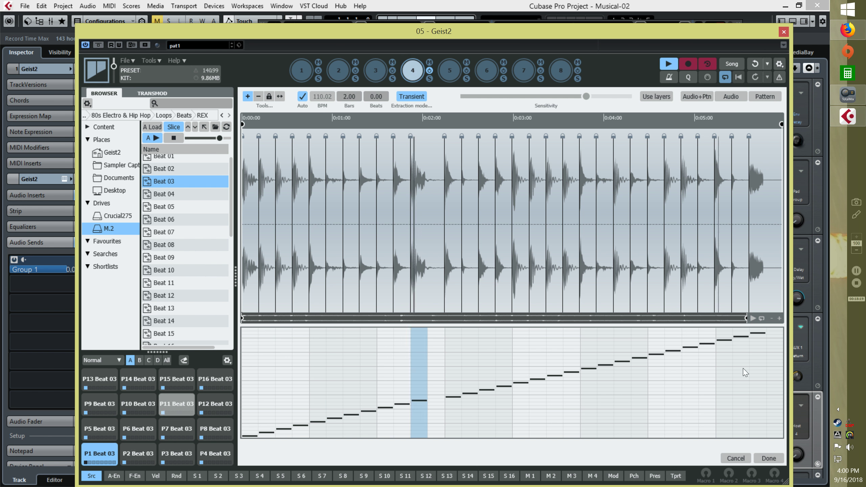
{"action": "left_click", "coordinate": [769, 459]}
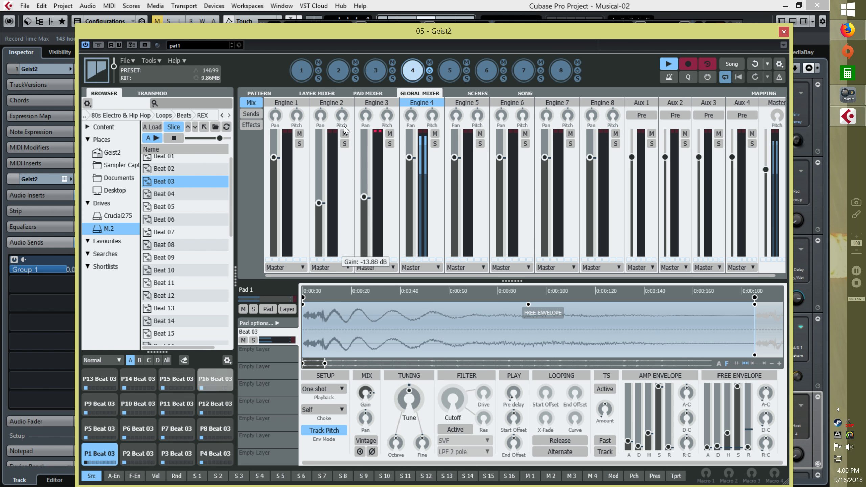
{"action": "left_click", "coordinate": [259, 93]}
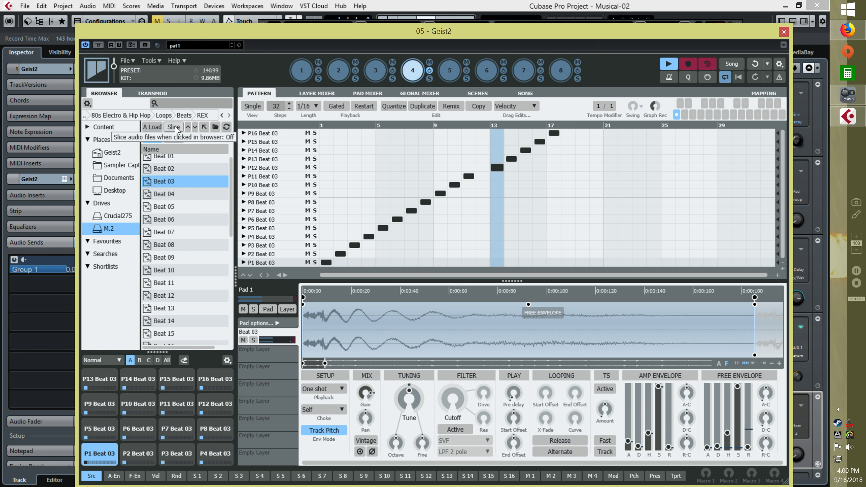
Step: Restart playback and turn off pattern power for engine 4 and engine 3
{"action": "left_click", "coordinate": [668, 64]}
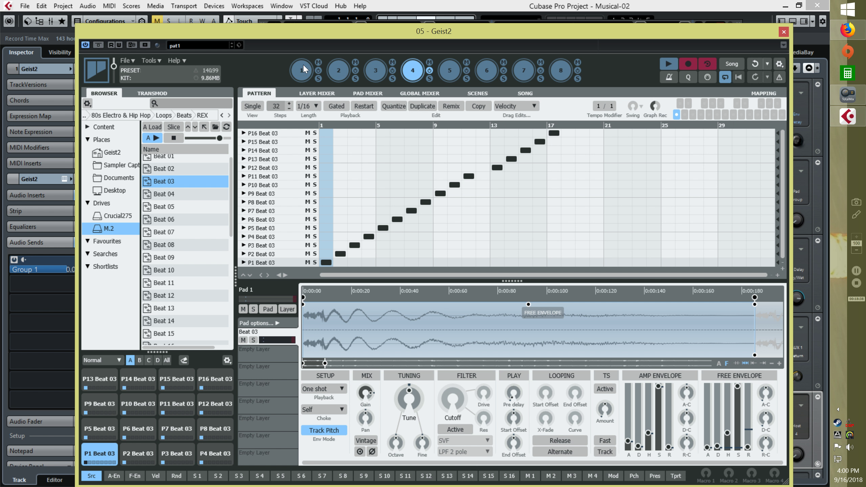
{"action": "left_click", "coordinate": [668, 65]}
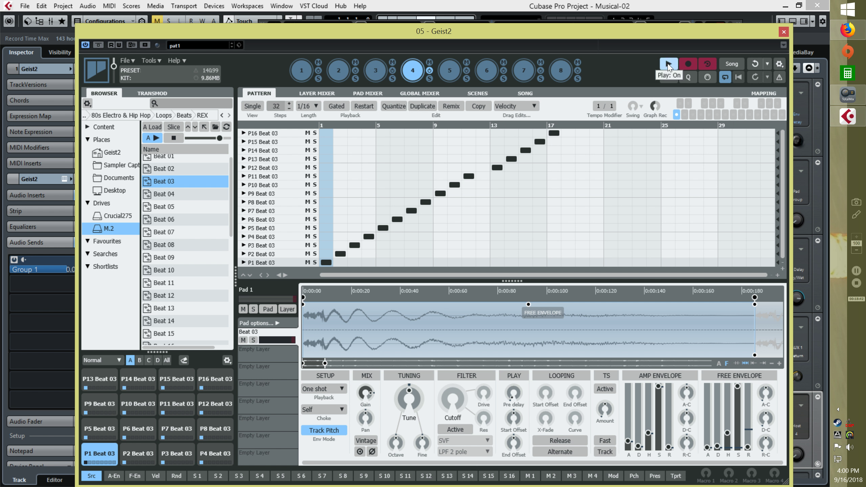
{"action": "left_click", "coordinate": [430, 71]}
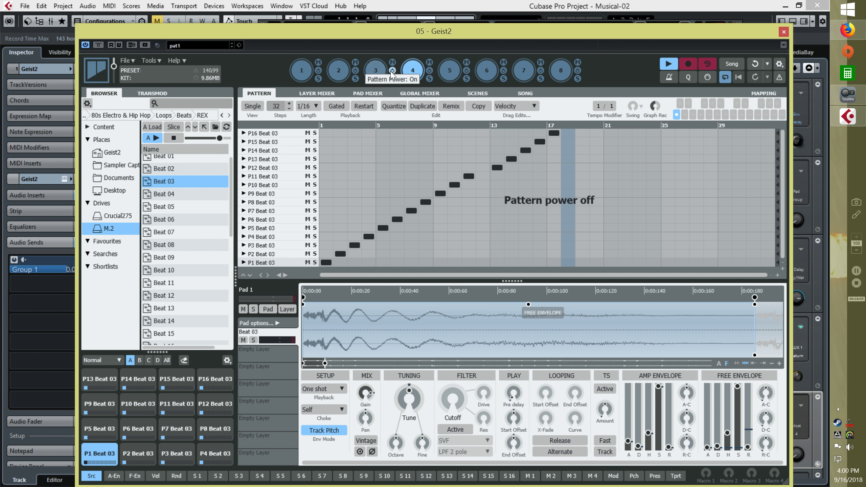
{"action": "left_click", "coordinate": [392, 71]}
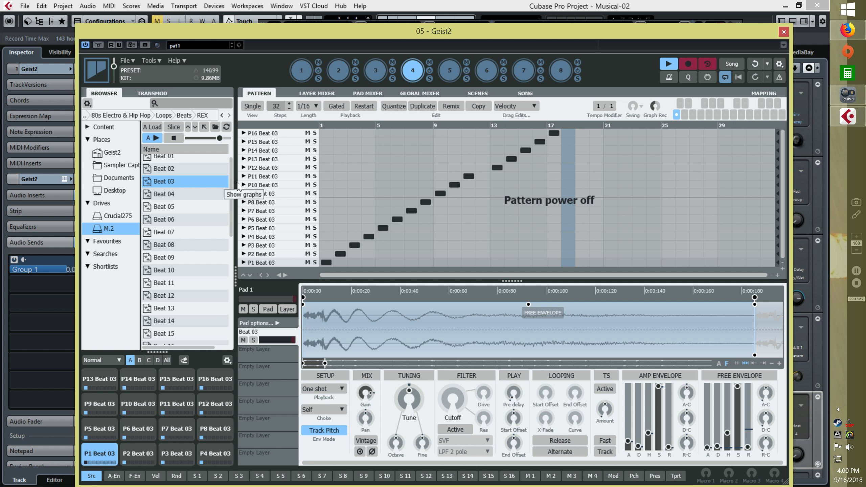
{"action": "scroll", "coordinate": [219, 195], "scroll_direction": "up", "scroll_amount": 1}
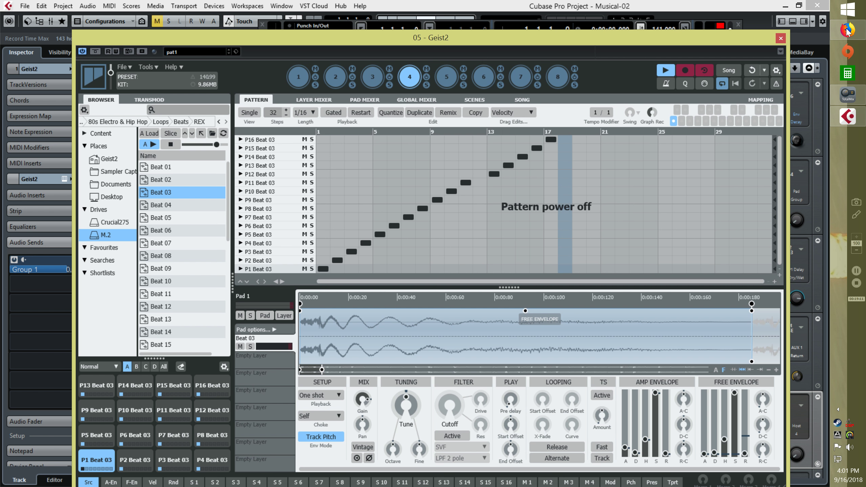
Step: Minimise the Cubase windows to reveal the desktop
{"action": "left_click", "coordinate": [788, 6]}
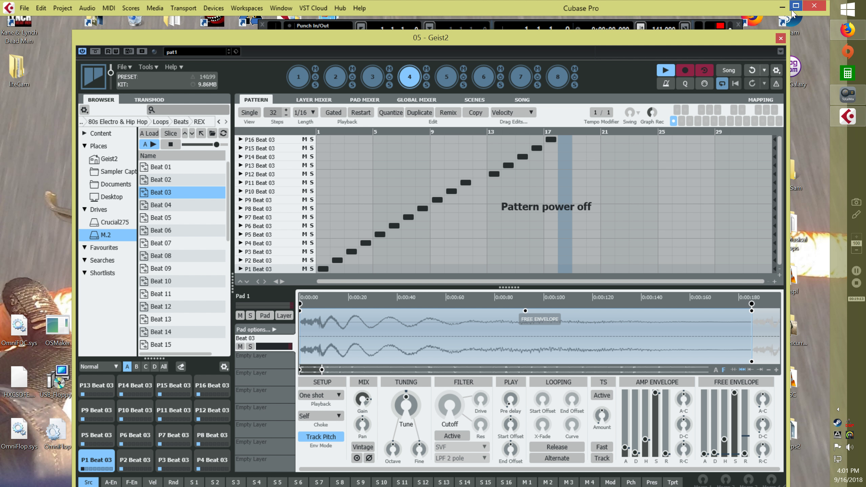
{"action": "left_click", "coordinate": [782, 10]}
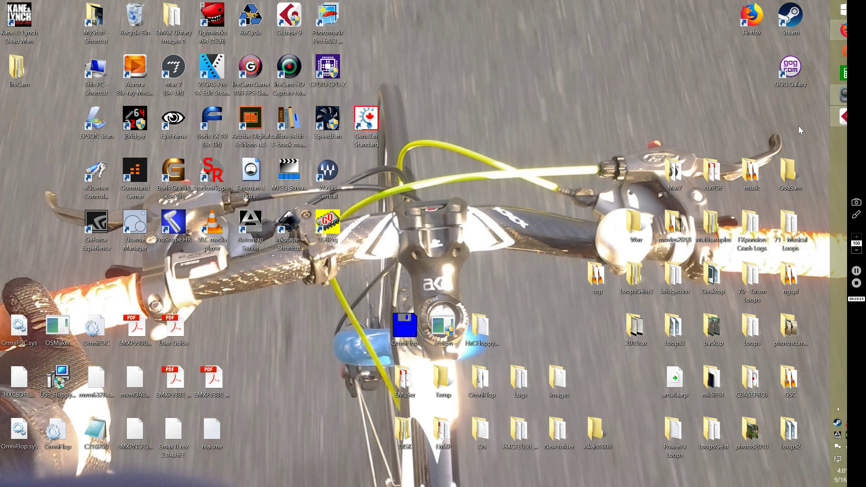